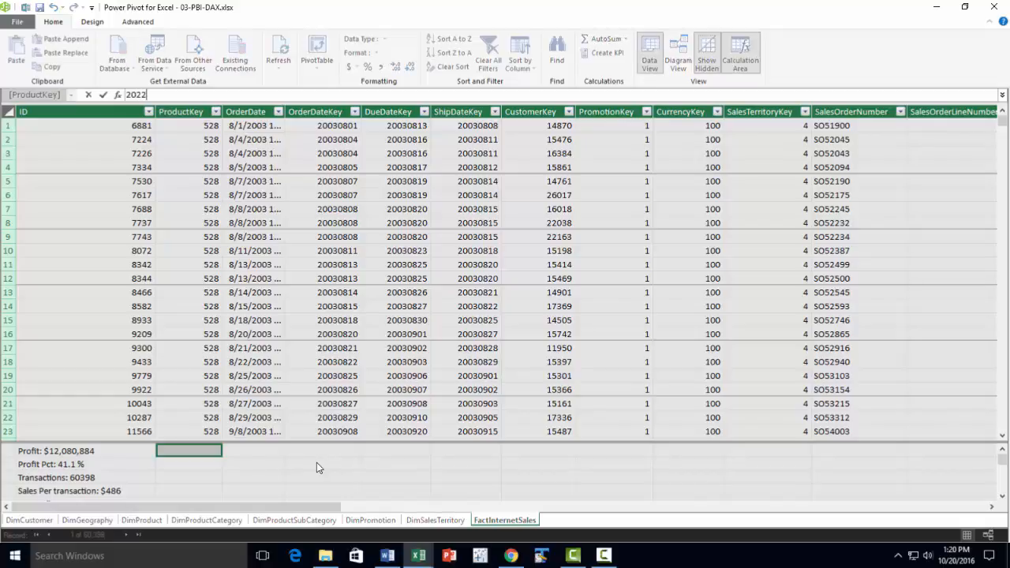
# Name the new measure 2022 Sales and begin its formula with CALCULATE, using [Total Sales] as the expression
pyautogui.write('Sales:=')
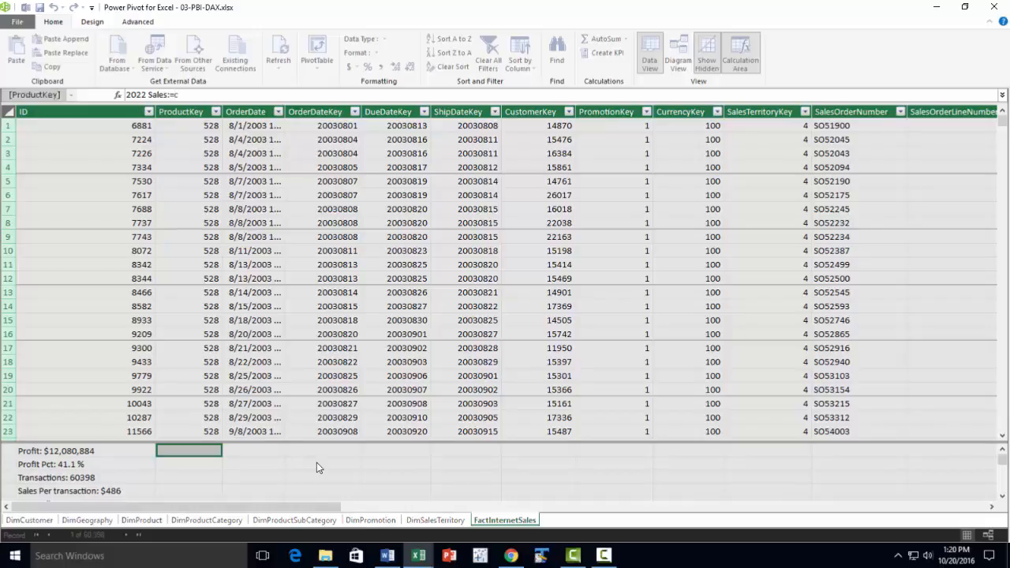
pyautogui.write('calcu')
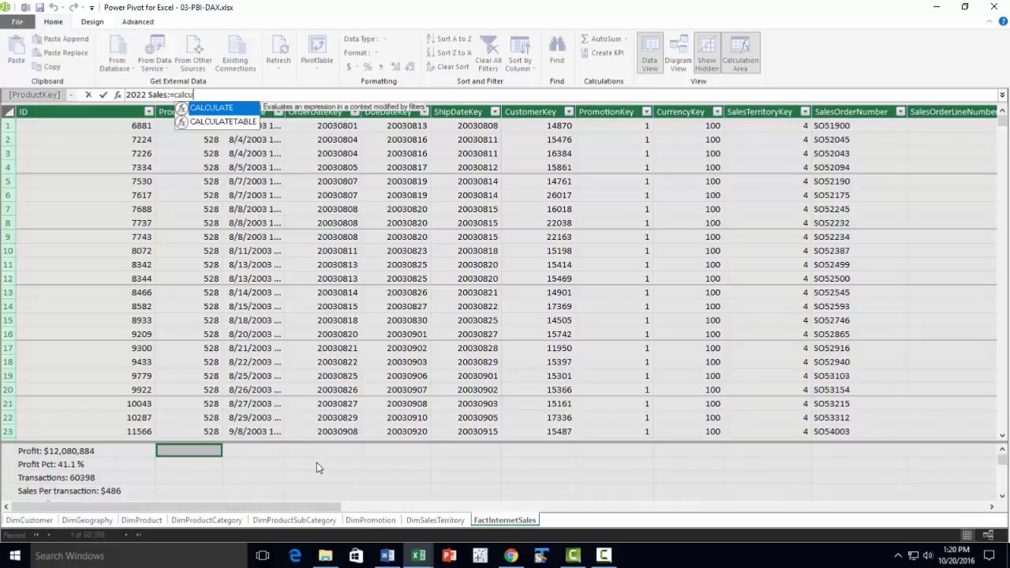
pyautogui.press('Tab')
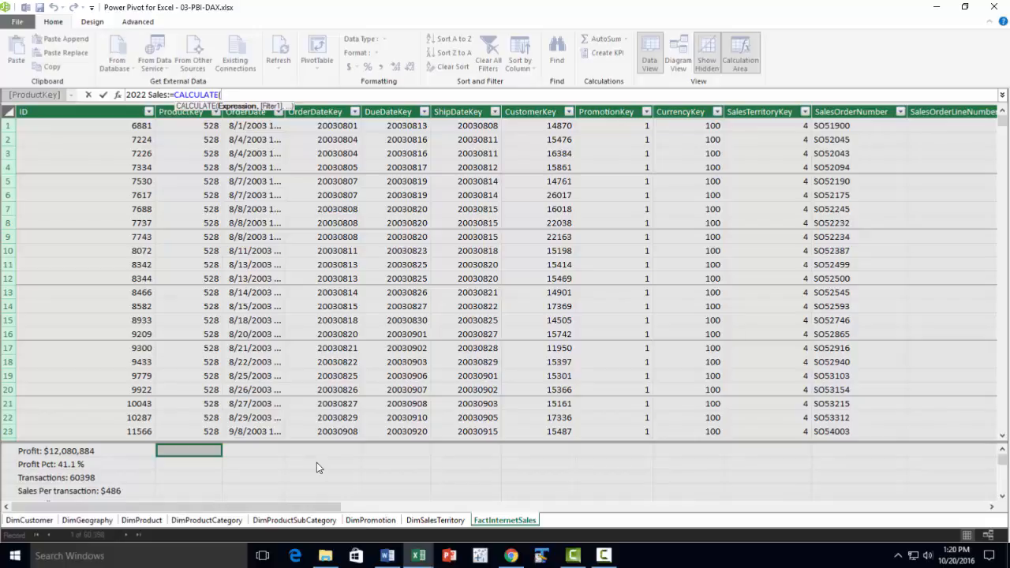
pyautogui.write('tot')
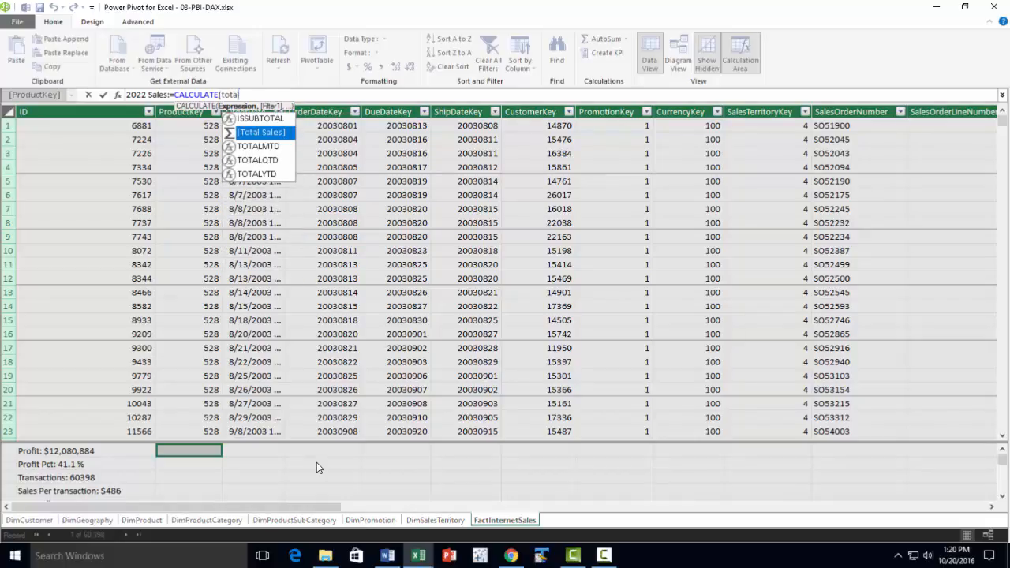
pyautogui.write('a')
pyautogui.press('Tab')
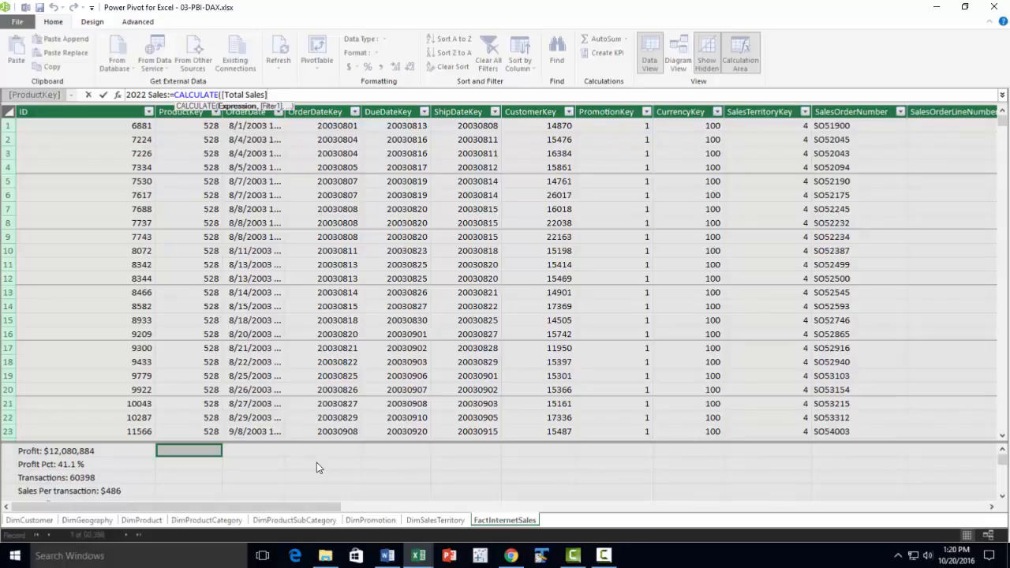
# Add the filter FactInternetSales[Year]=2002 to the CALCULATE formula and commit the 2022 Sales measure
pyautogui.write(',year')
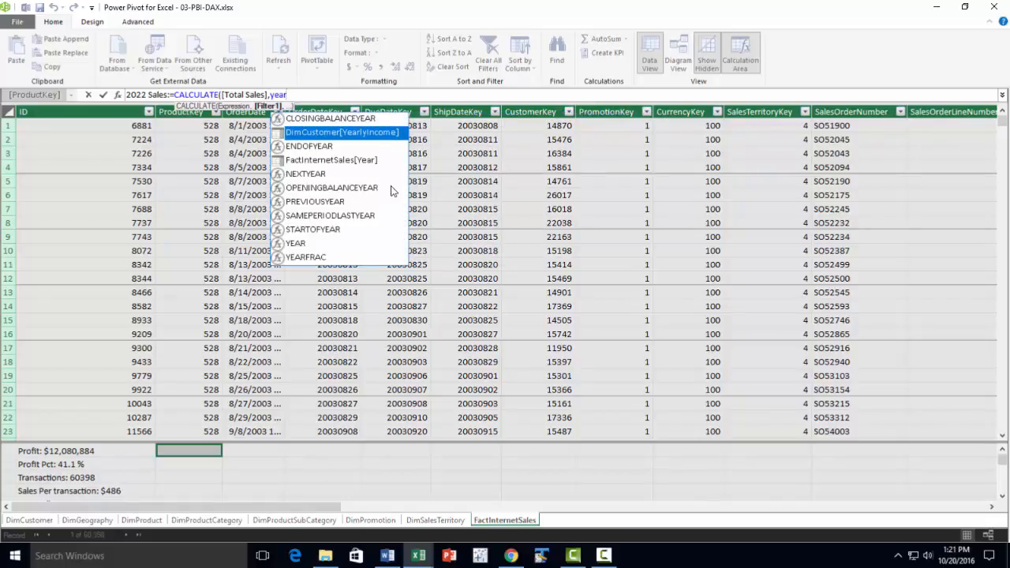
pyautogui.click(339, 163)
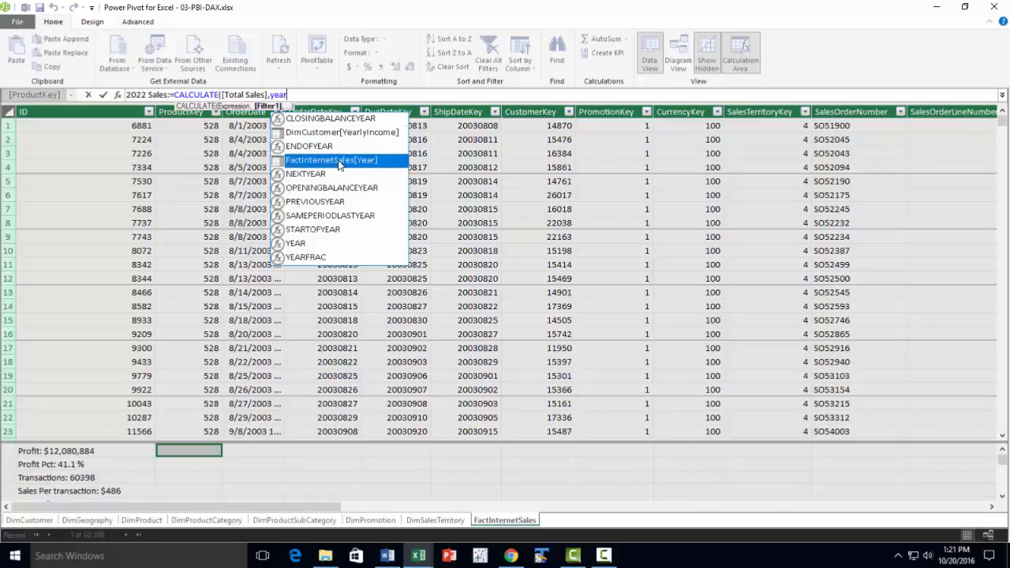
pyautogui.press('Tab')
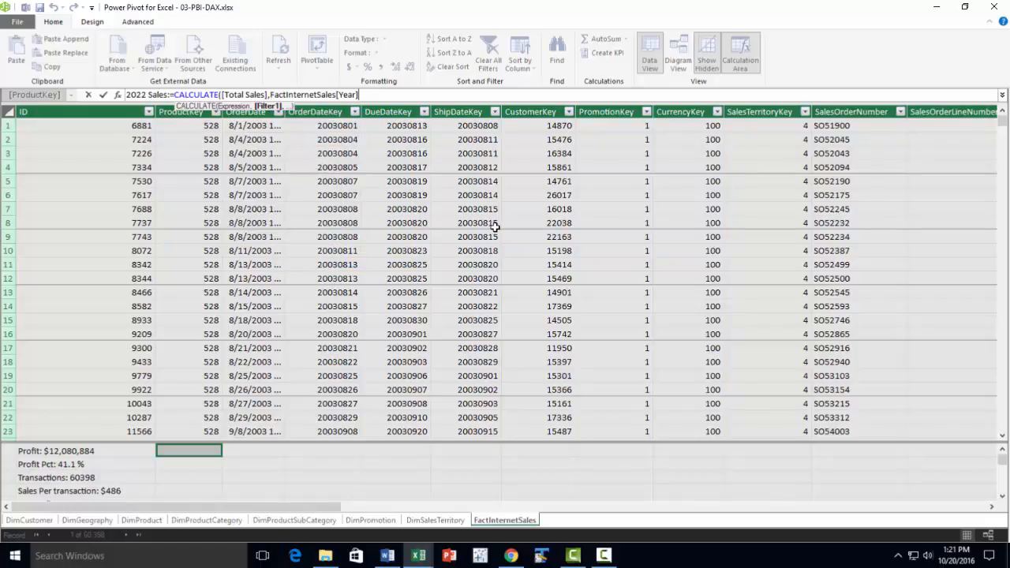
pyautogui.write('=')
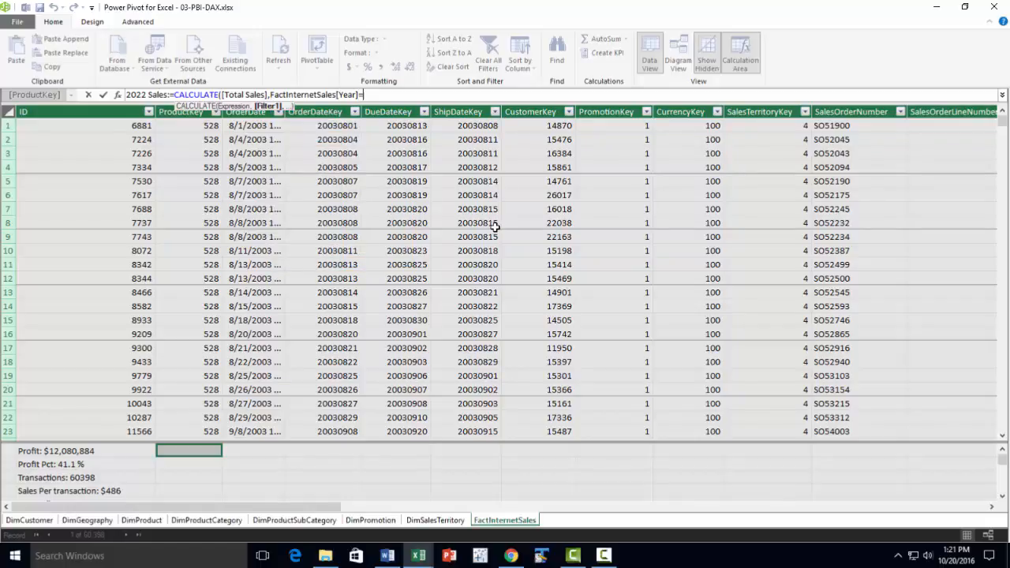
pyautogui.write('2002')
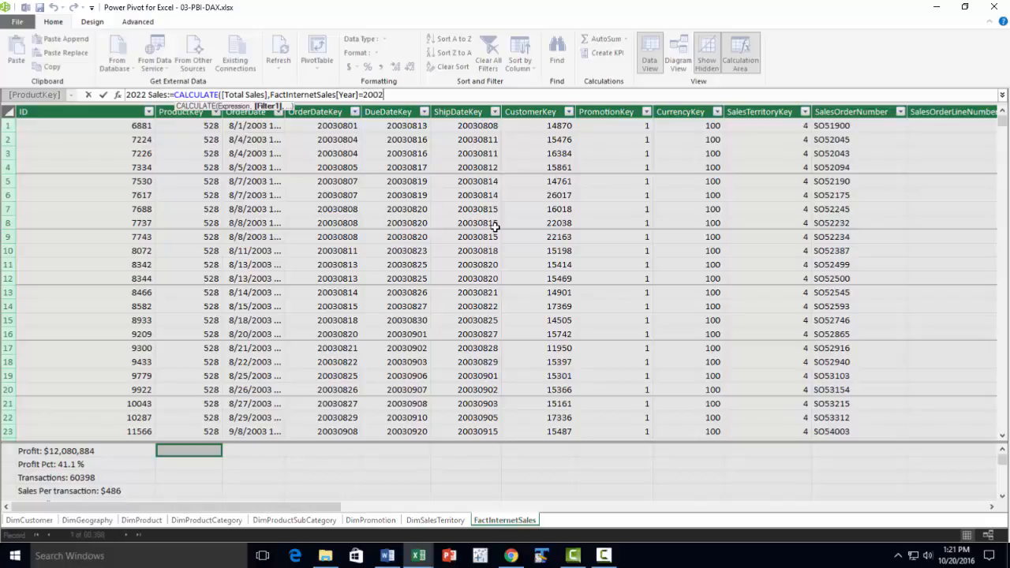
pyautogui.write(')')
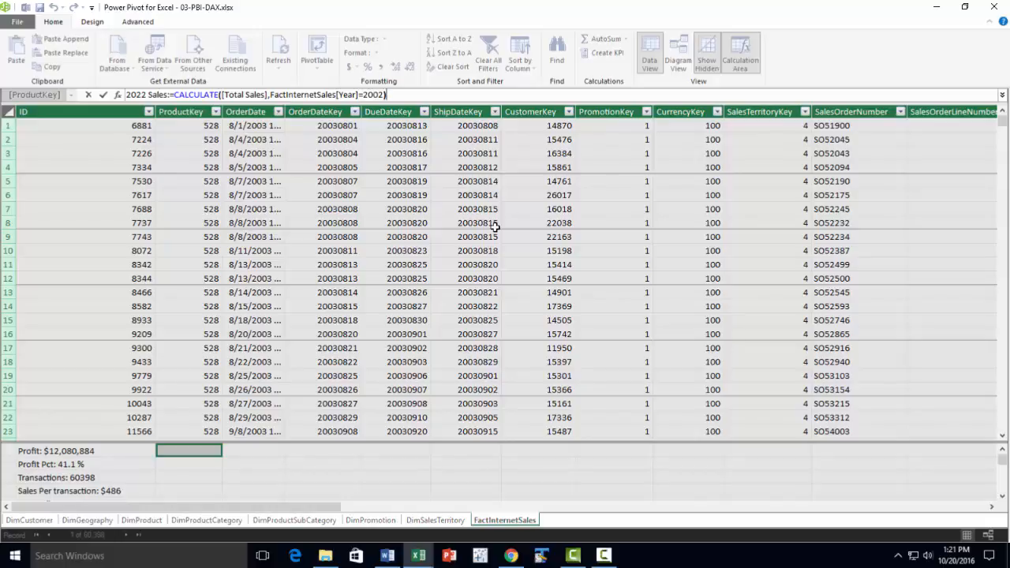
pyautogui.press('Return')
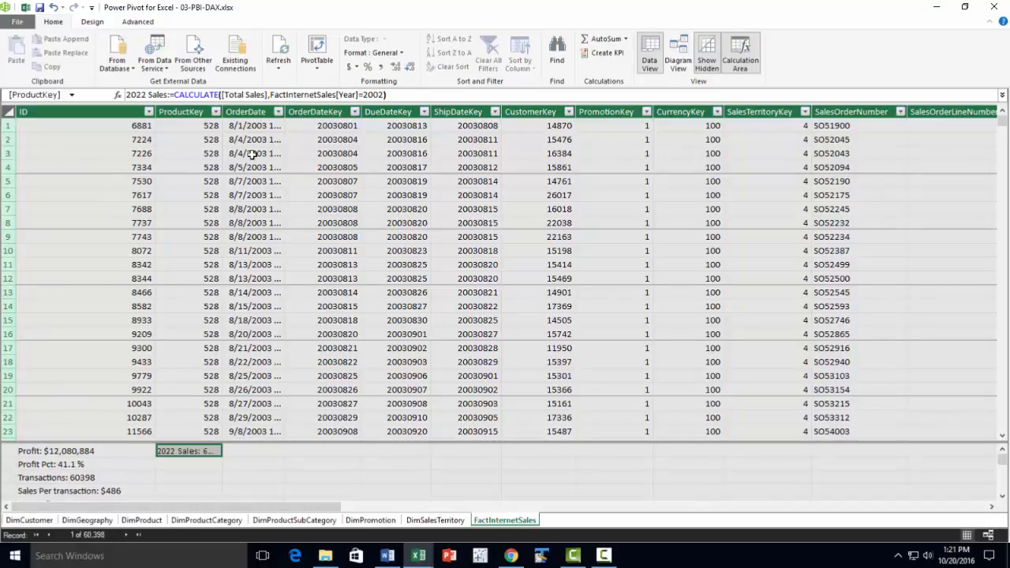
# Widen the ProductKey column and format the 2022 Sales measure as $ currency with no decimal places
pyautogui.moveTo(223, 111); pyautogui.dragTo(304, 237)
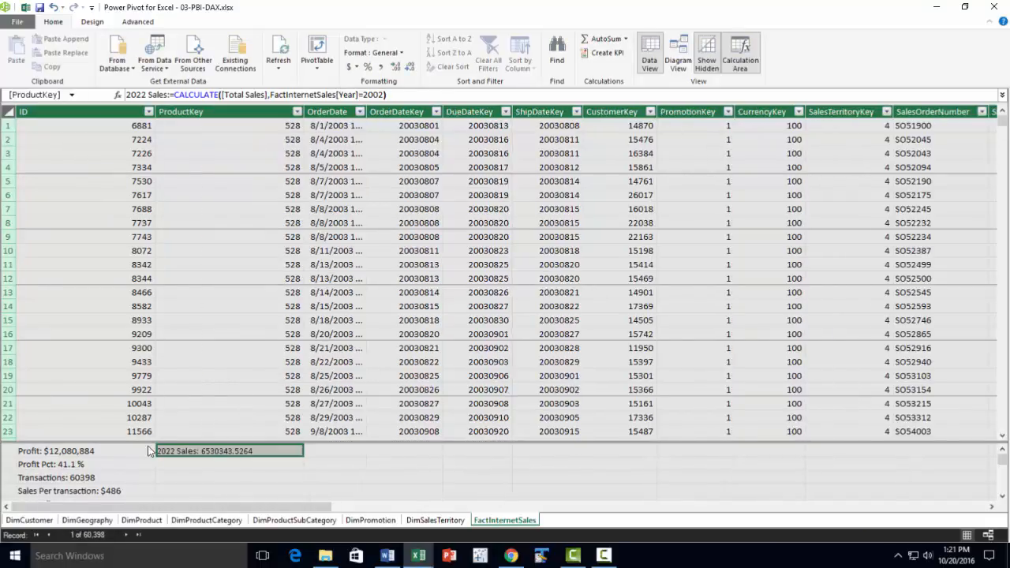
pyautogui.rightClick(225, 453)
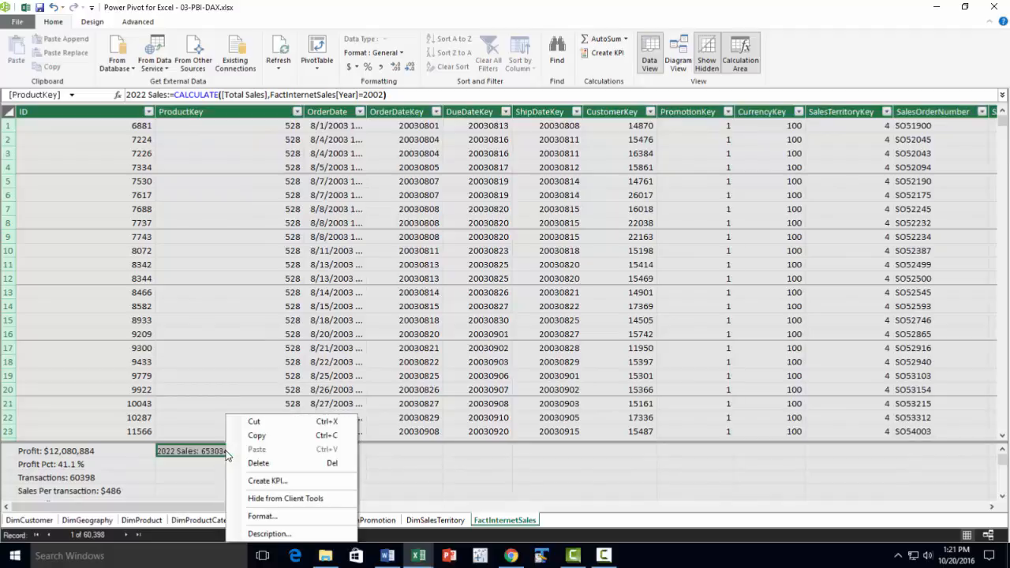
pyautogui.click(263, 516)
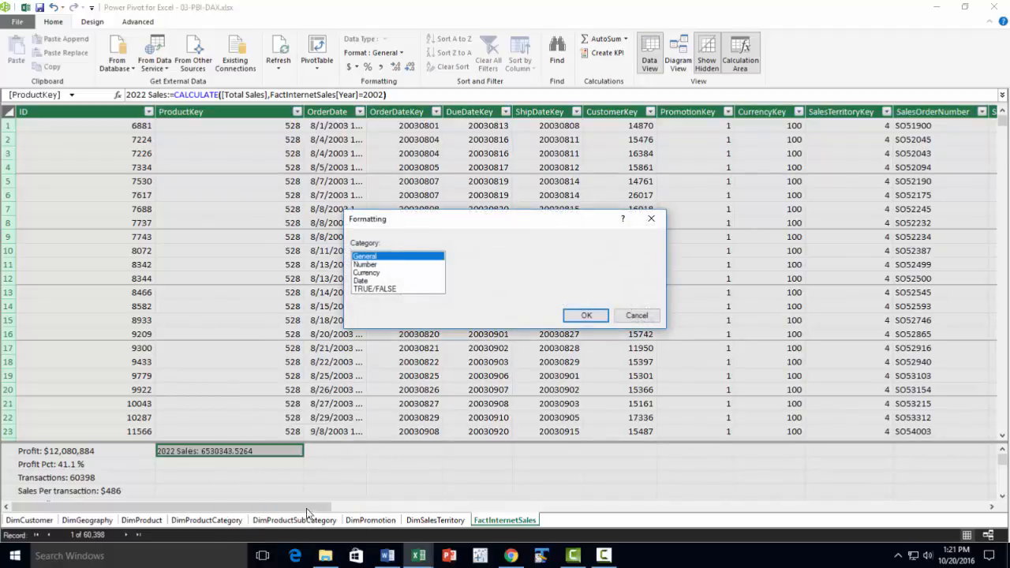
pyautogui.click(371, 273)
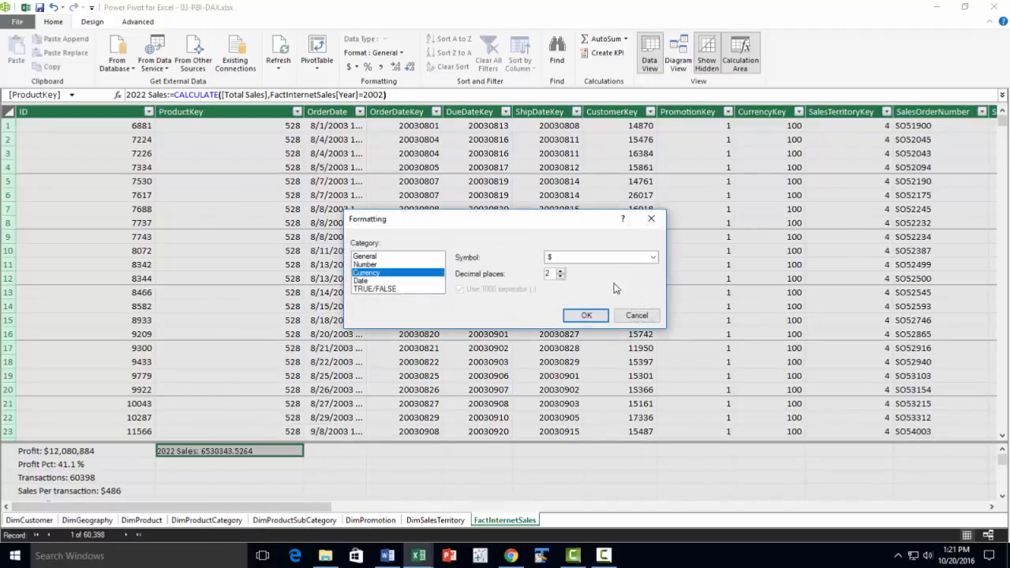
pyautogui.click(561, 276)
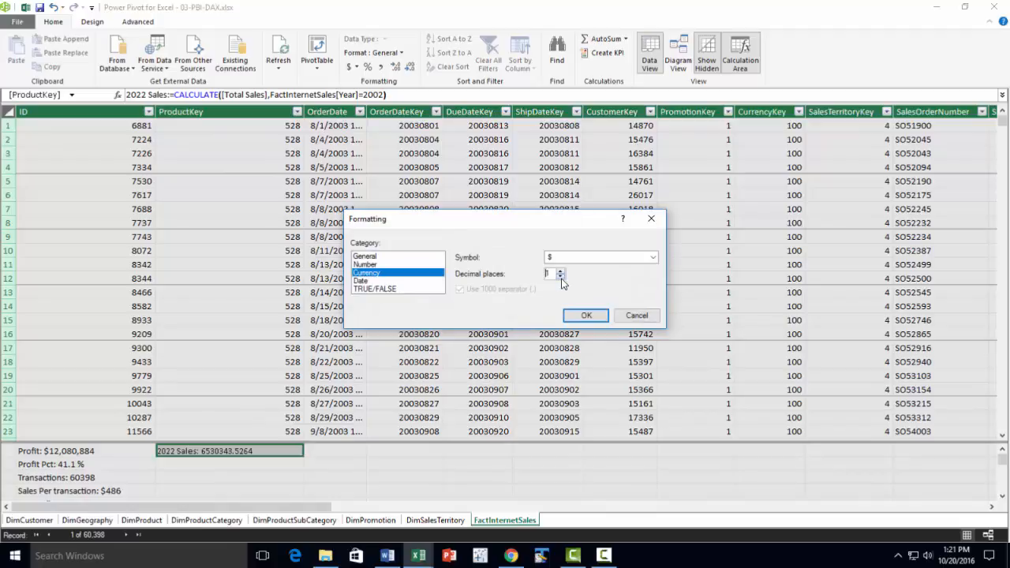
pyautogui.click(582, 319)
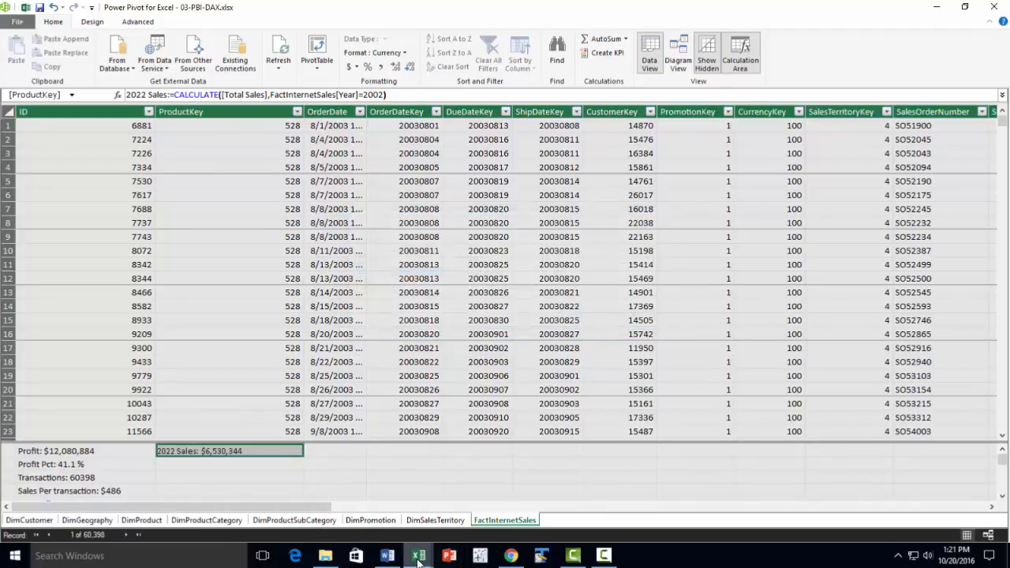
# Switch to the 03-PBI-DAX workbook in Excel, showing the monthly PivotTable on Sheet4
pyautogui.moveTo(407, 562)
pyautogui.click(359, 524)
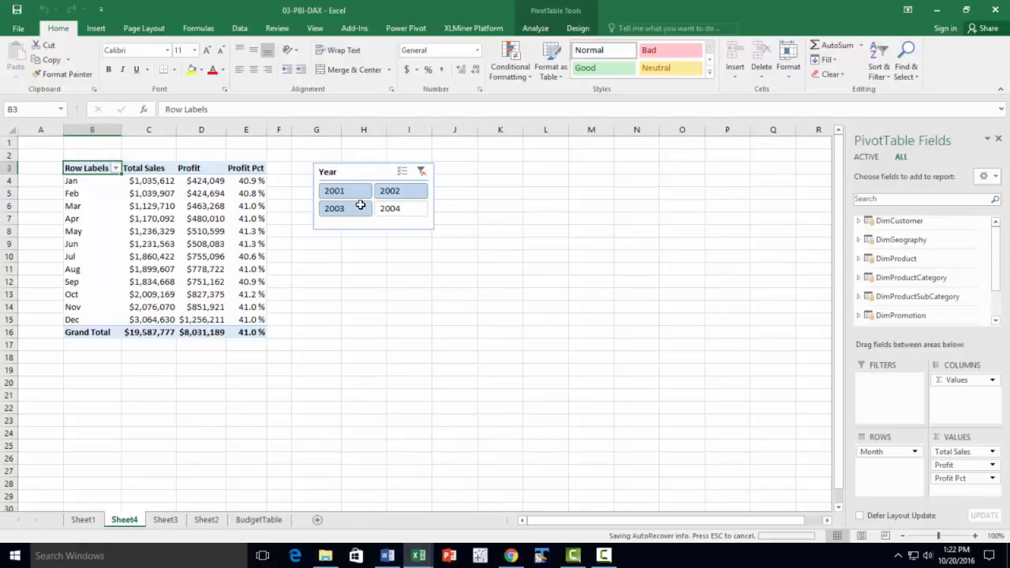
pyautogui.click(391, 209)
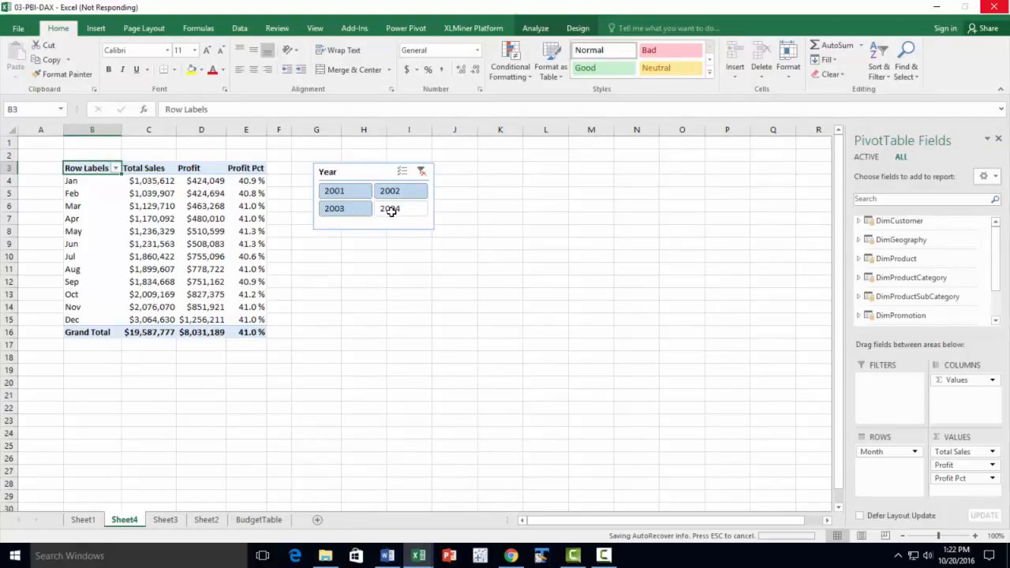
# Add the 2022 Sales measure from FactInternetSales to the values of the monthly PivotTable
pyautogui.click(245, 254)
pyautogui.moveTo(996, 255); pyautogui.dragTo(995, 284)
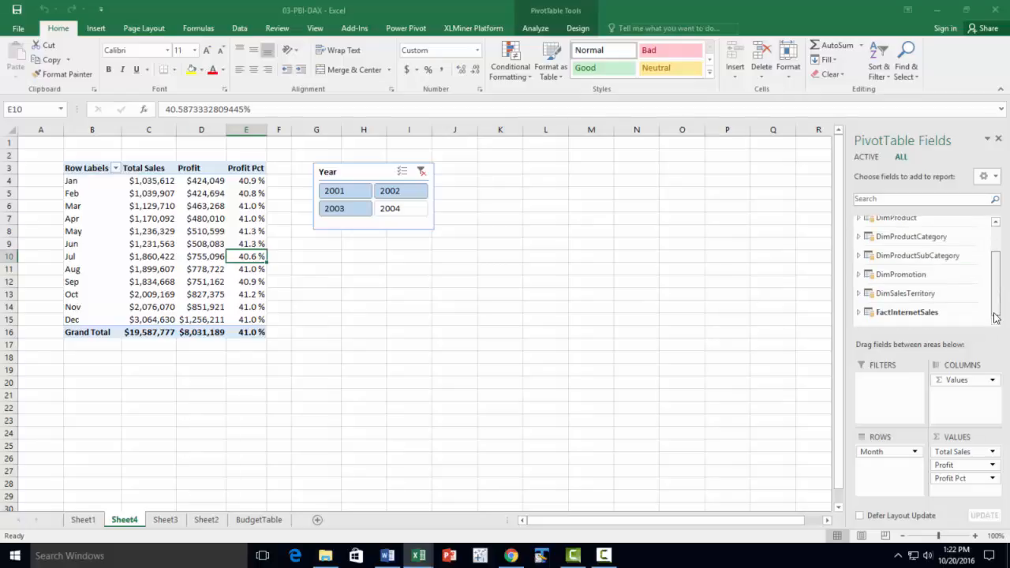
pyautogui.click(863, 314)
pyautogui.scroll(-5, 939, 283)
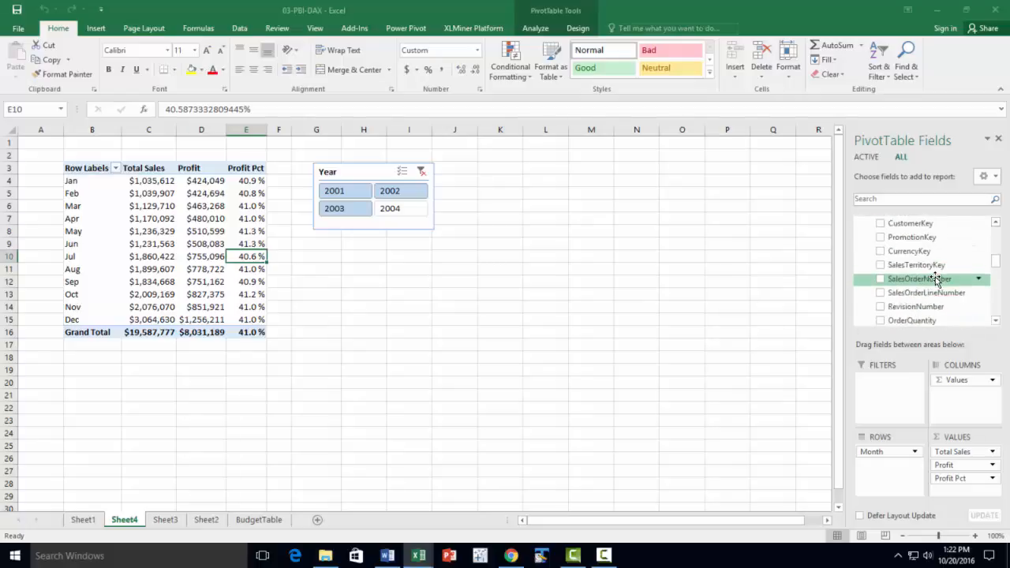
pyautogui.scroll(-10, 935, 278)
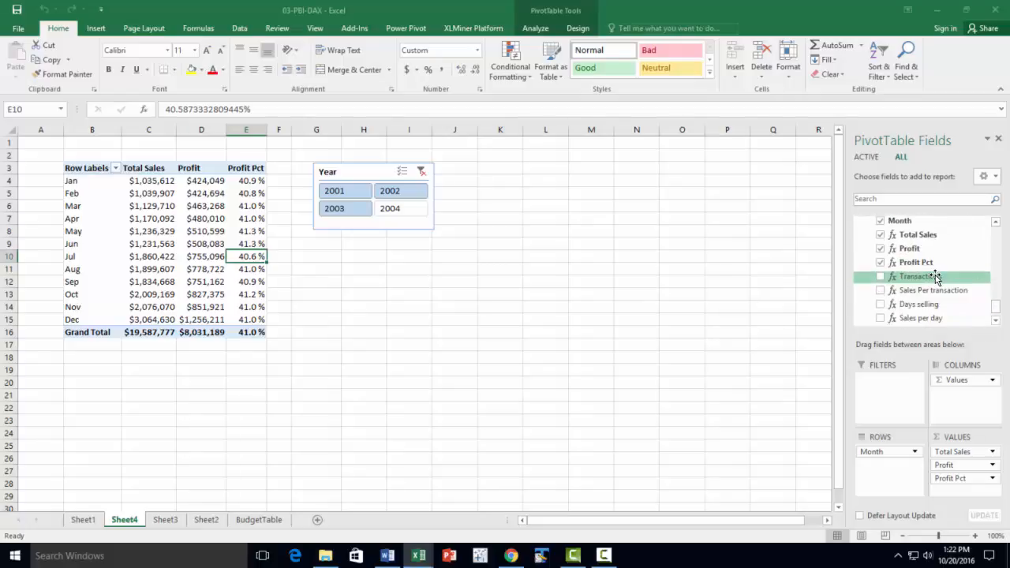
pyautogui.scroll(-2, 935, 278)
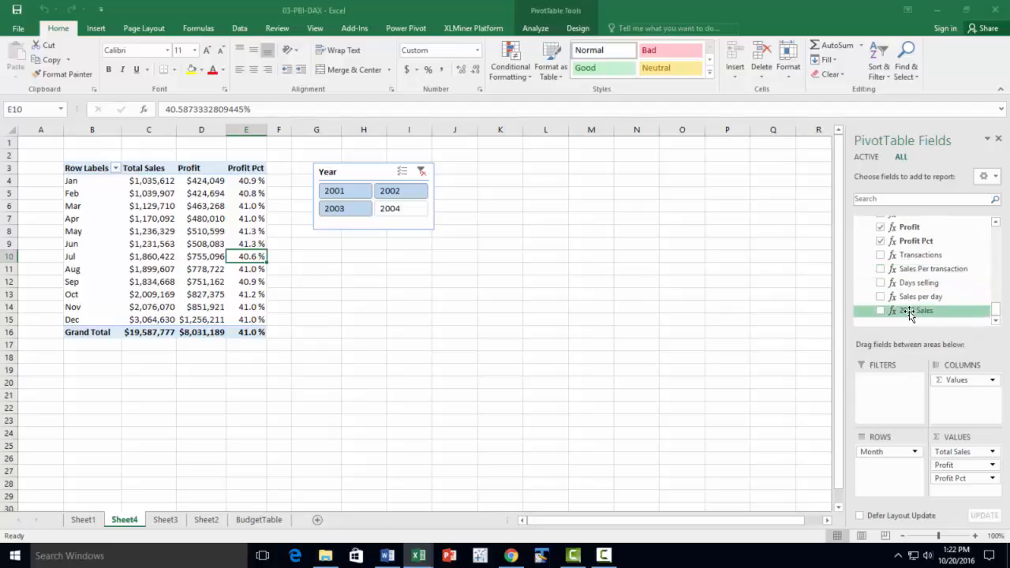
pyautogui.moveTo(915, 310); pyautogui.dragTo(948, 488)
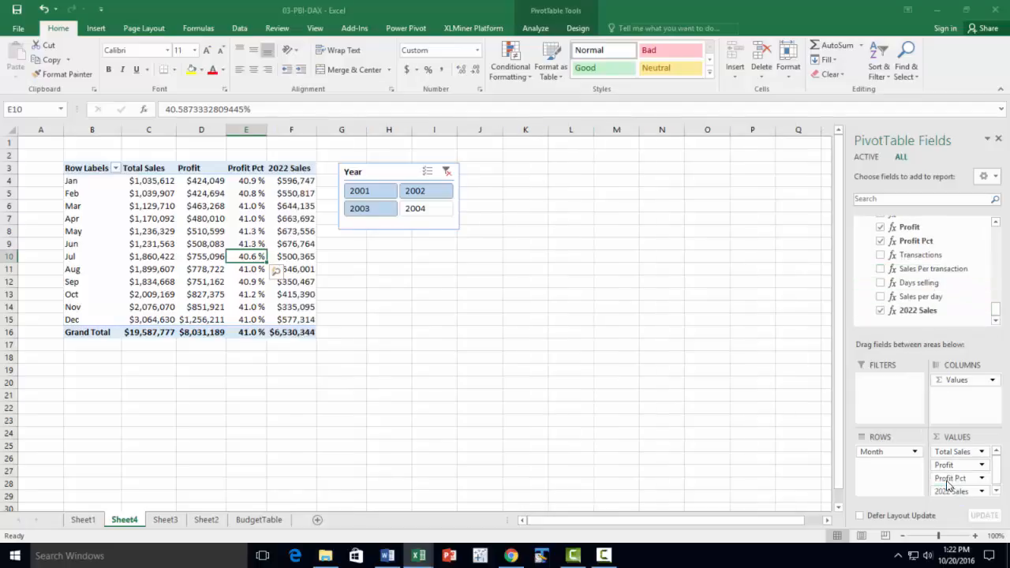
# Undo adding the 2022 Sales measure to the monthly PivotTable
pyautogui.click(212, 391)
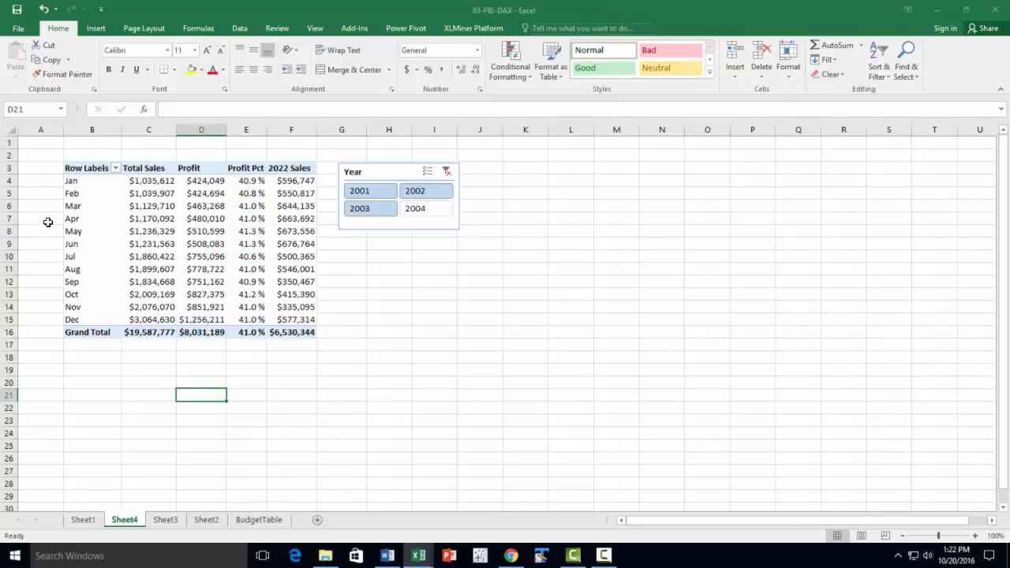
pyautogui.click(44, 10)
# Insert a new PivotTable at cell B20 of Sheet4, based on this workbook's Data Model
pyautogui.click(79, 382)
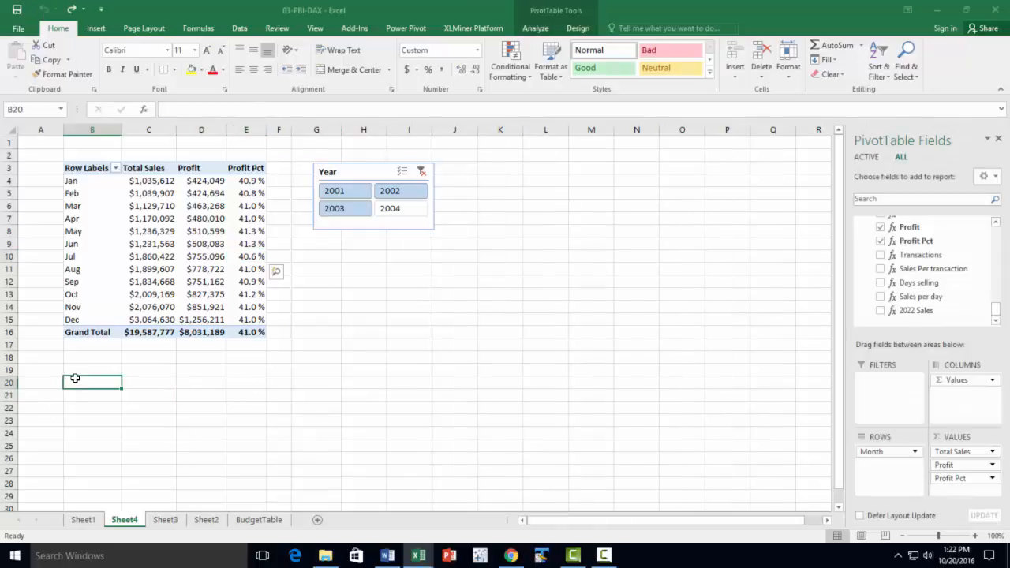
pyautogui.click(96, 29)
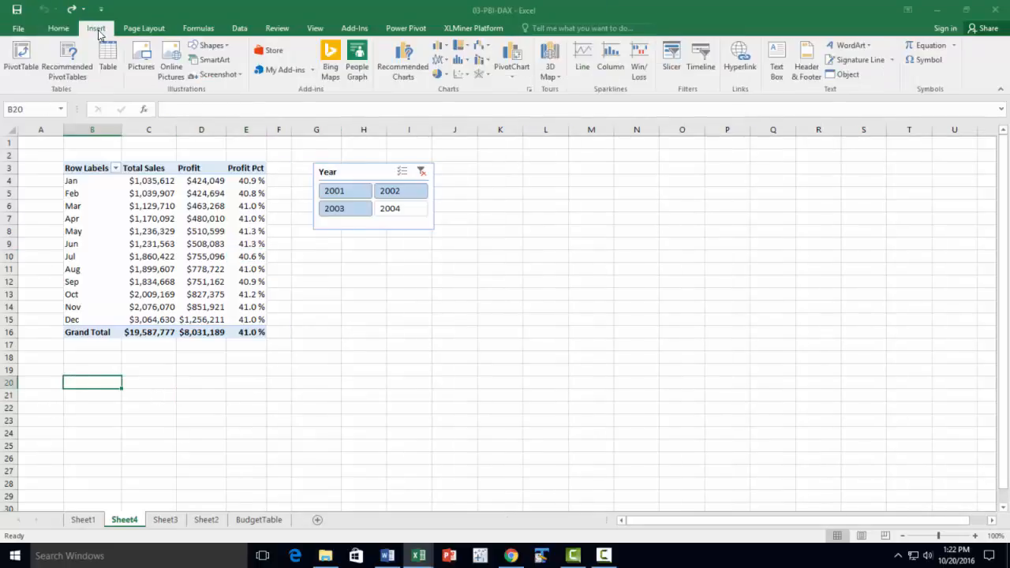
pyautogui.click(28, 75)
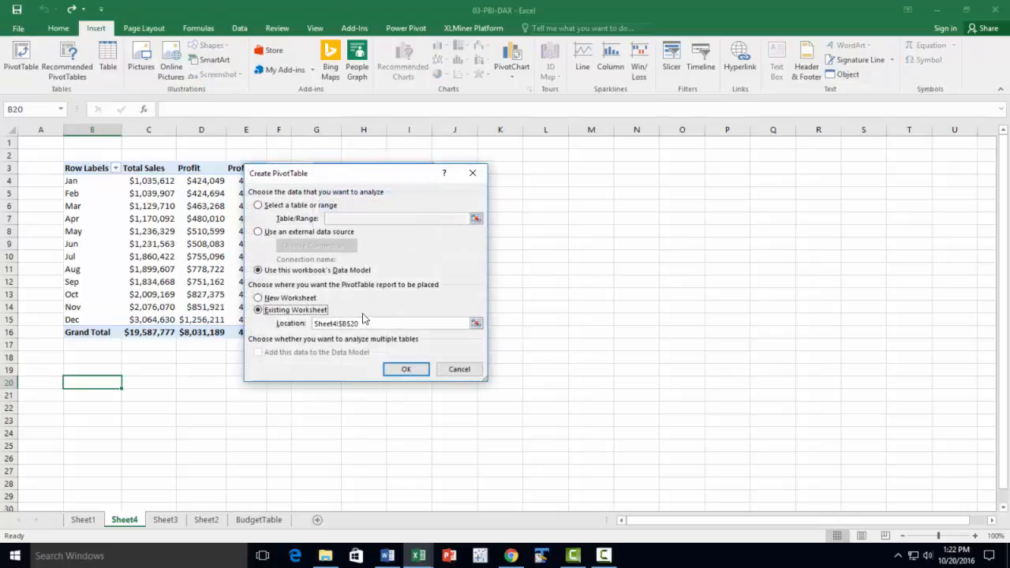
pyautogui.click(407, 370)
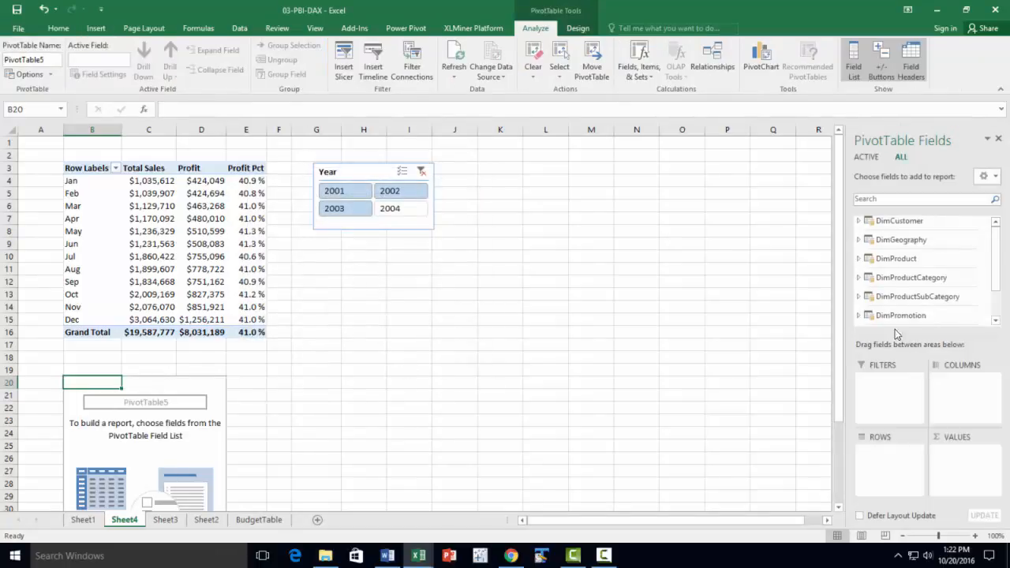
# Add the Year field from FactInternetSales to the rows of the new PivotTable
pyautogui.scroll(-1, 908, 295)
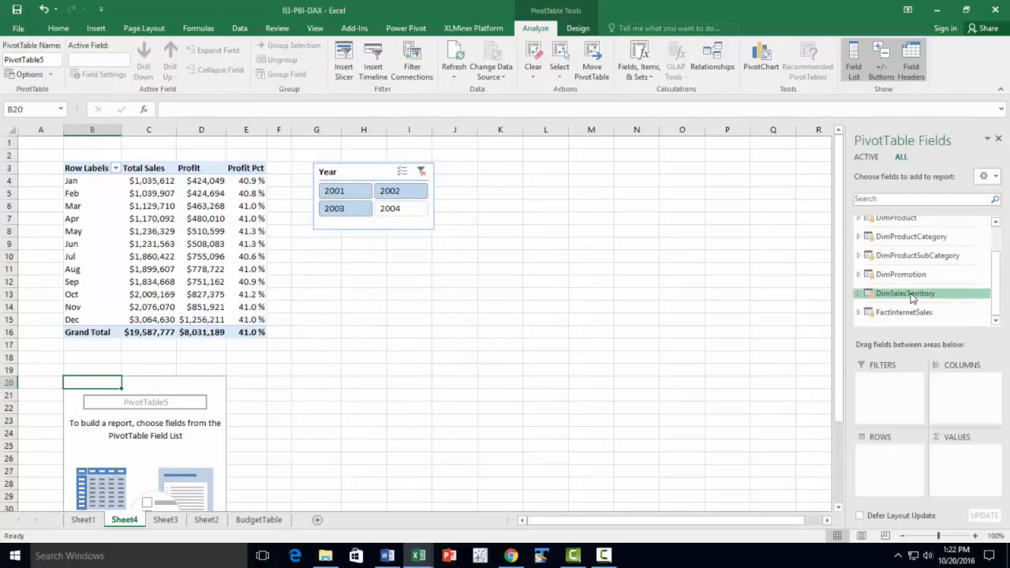
pyautogui.click(860, 312)
pyautogui.scroll(-10, 916, 290)
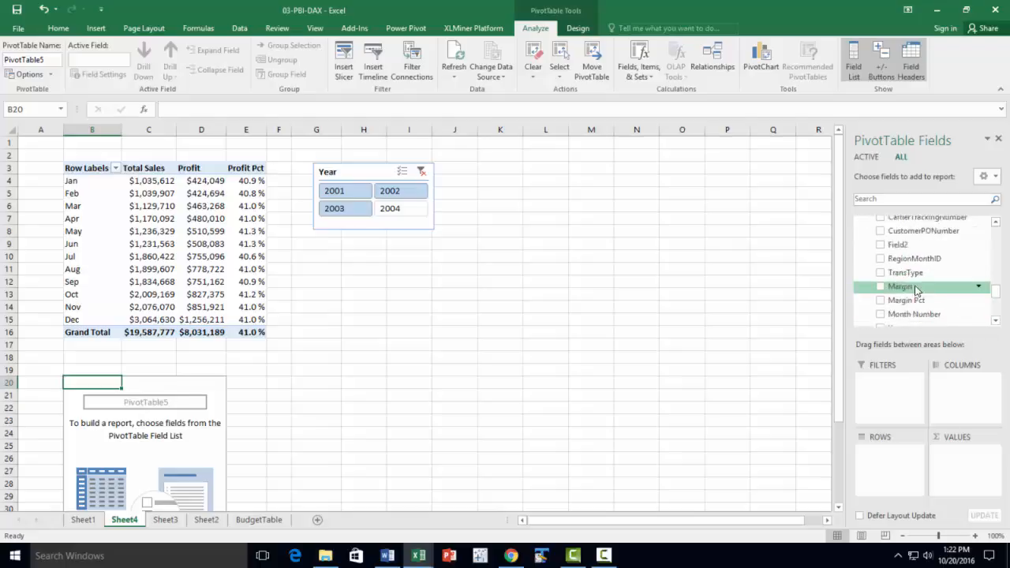
pyautogui.scroll(6, 919, 291)
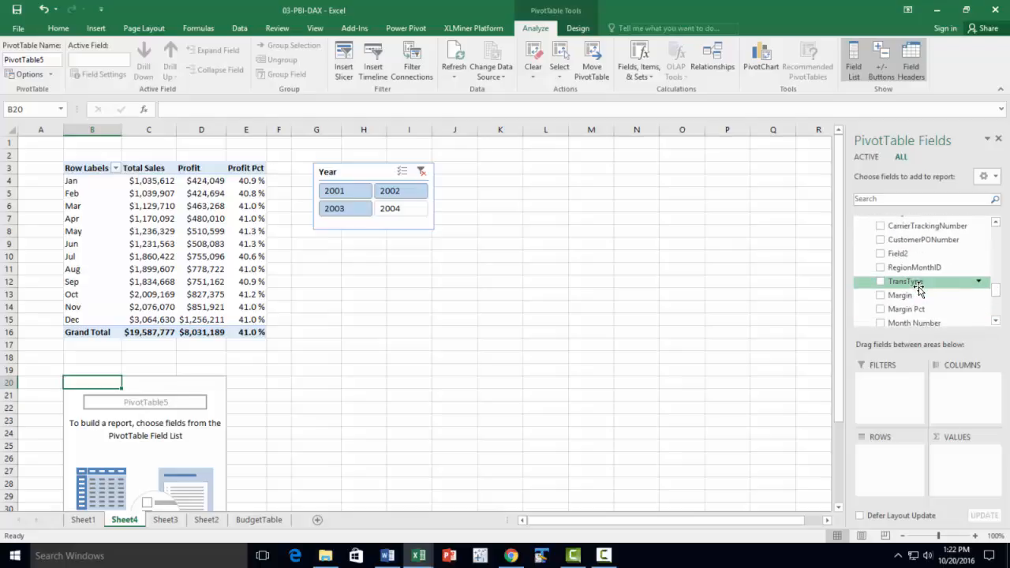
pyautogui.scroll(3, 920, 290)
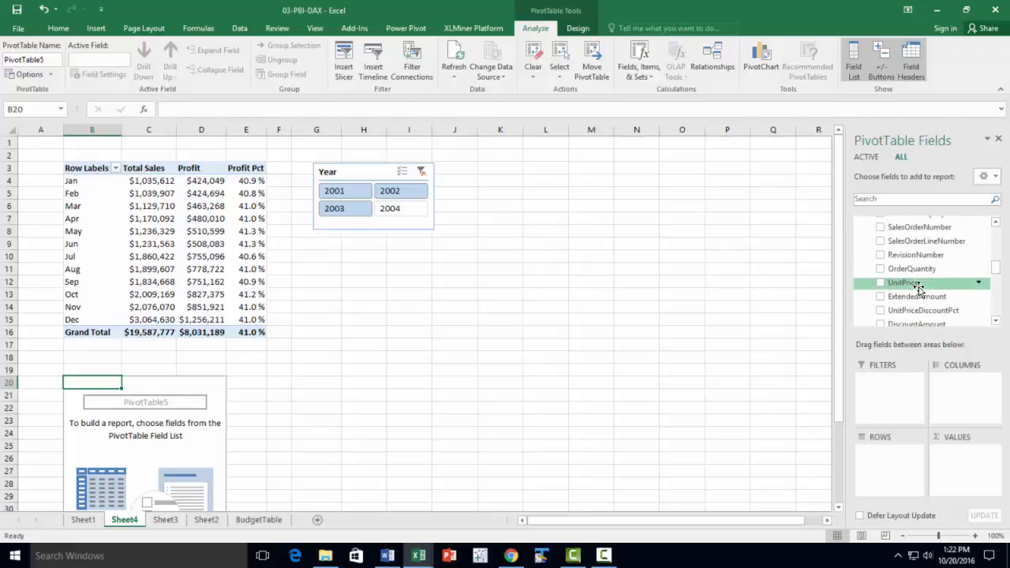
pyautogui.scroll(-3, 919, 291)
pyautogui.scroll(-2, 919, 290)
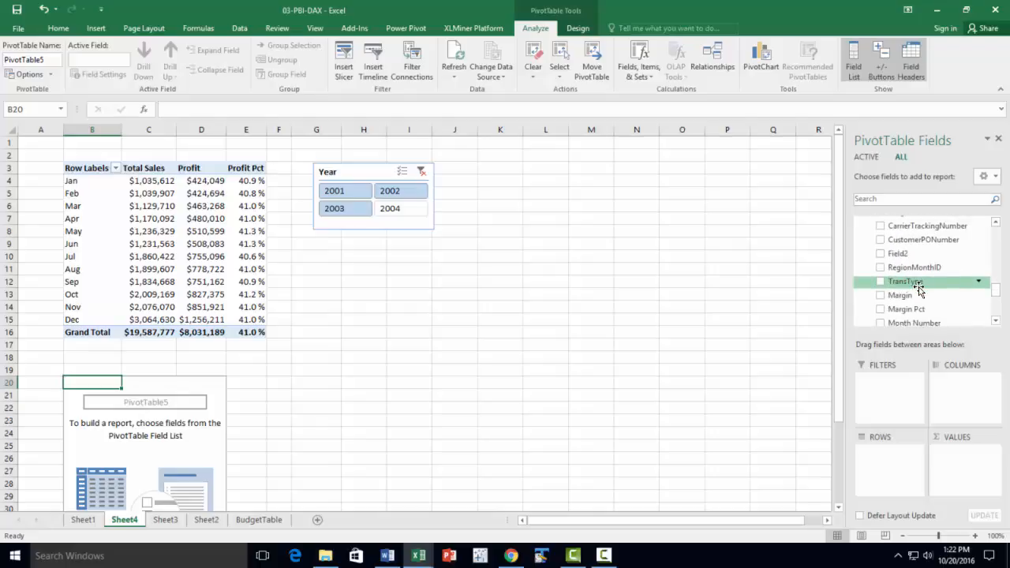
pyautogui.moveTo(893, 307); pyautogui.dragTo(892, 455)
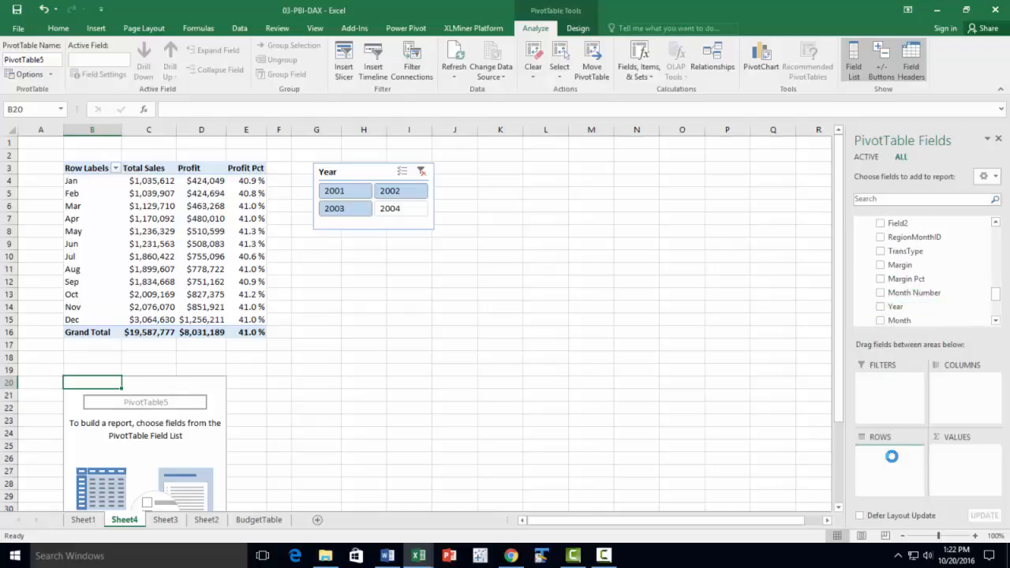
# Add the Total Sales and 2022 Sales measures from FactInternetSales to the values of the yearly PivotTable
pyautogui.scroll(-5, 917, 299)
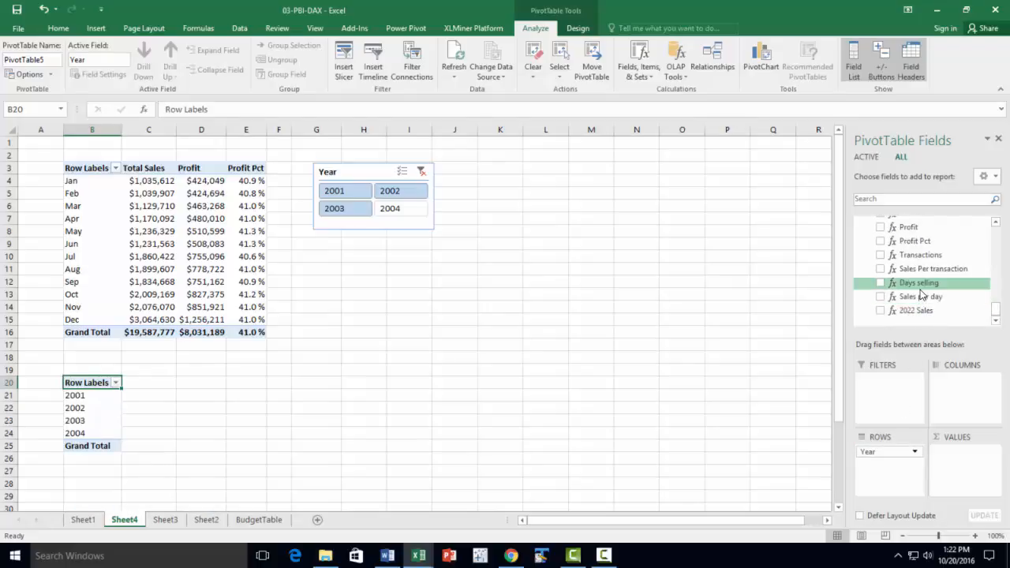
pyautogui.scroll(1, 922, 288)
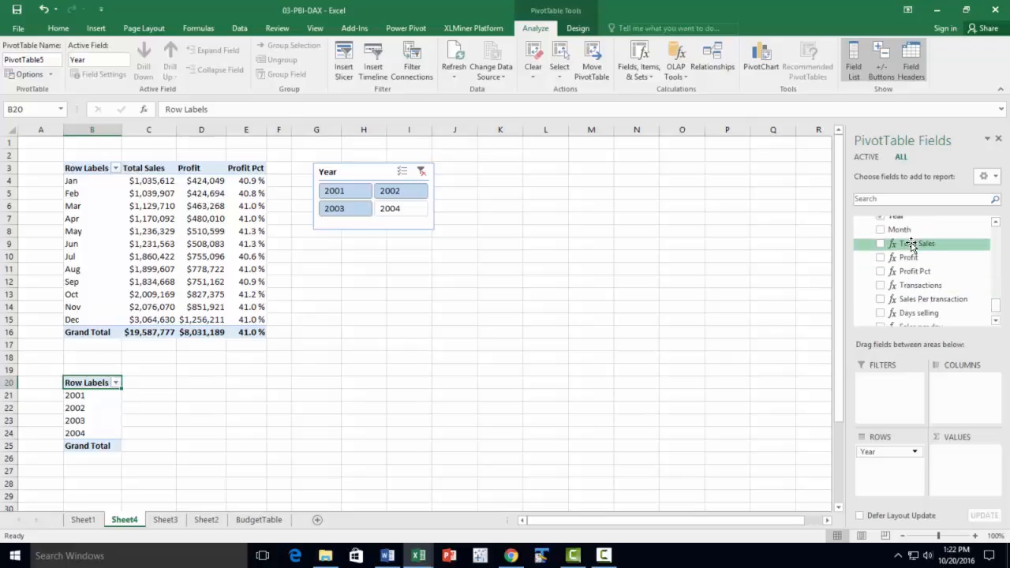
pyautogui.moveTo(917, 244); pyautogui.dragTo(951, 453)
pyautogui.scroll(-1, 910, 260)
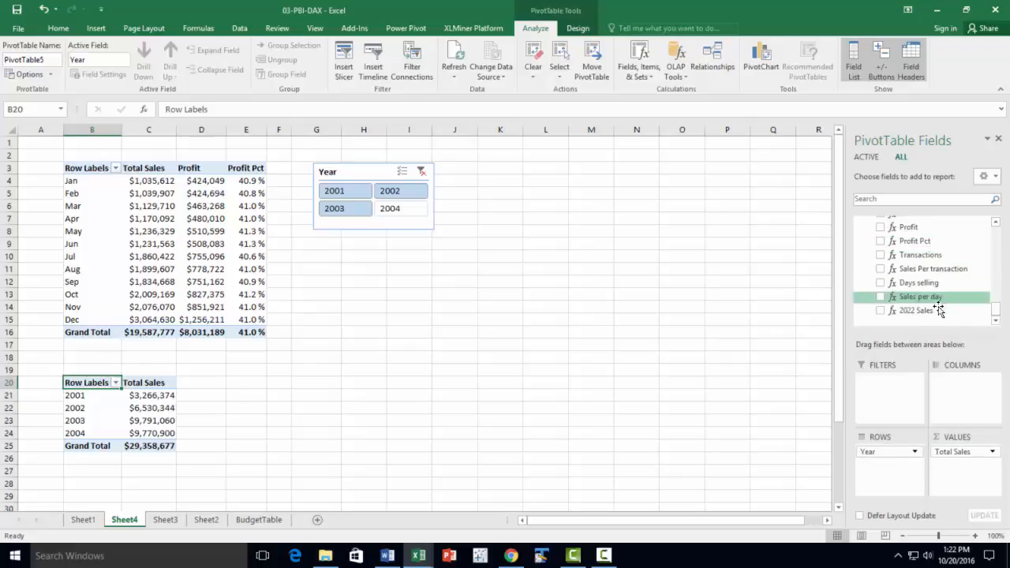
pyautogui.moveTo(923, 310); pyautogui.dragTo(982, 465)
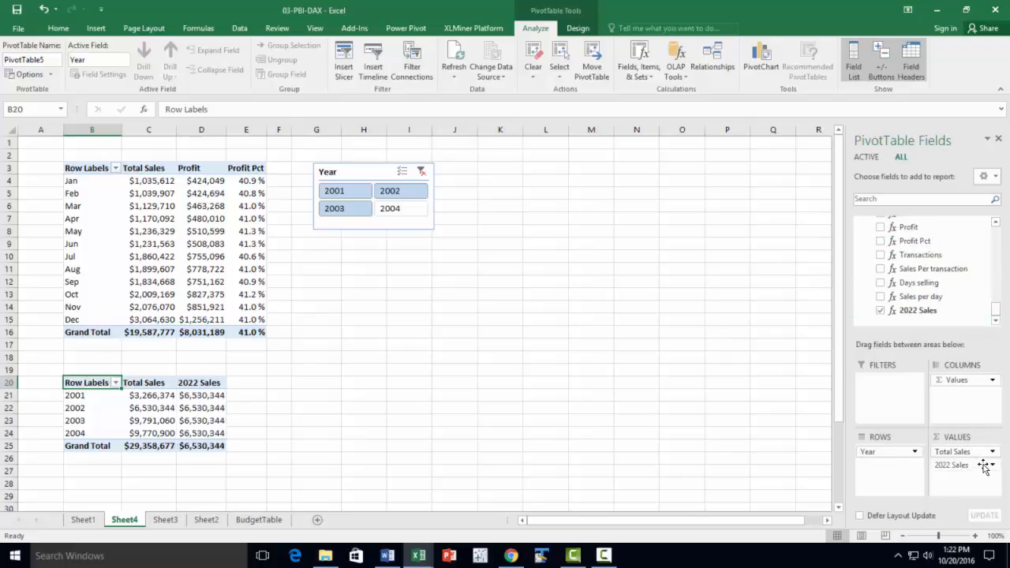
pyautogui.click(466, 367)
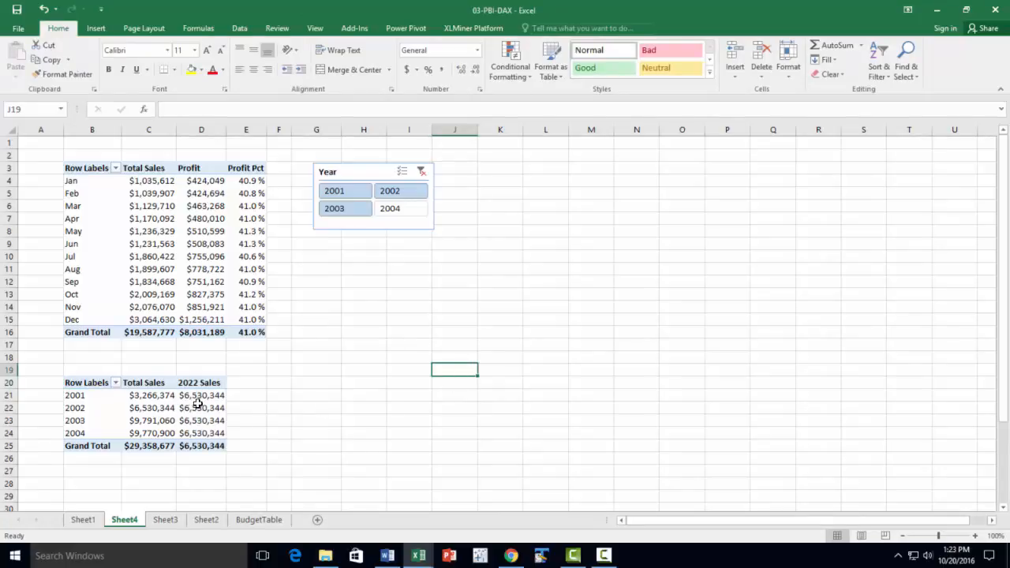
pyautogui.moveTo(199, 403)
pyautogui.click(143, 459)
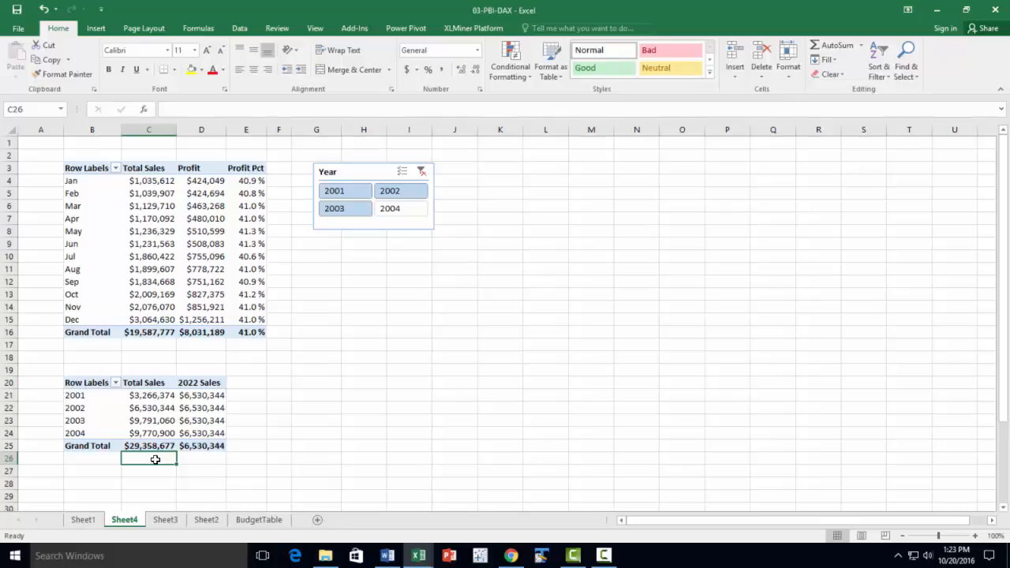
# Rename the 2022 Sales measure to 2002 Sales in the Power Pivot measure definitions
pyautogui.click(217, 395)
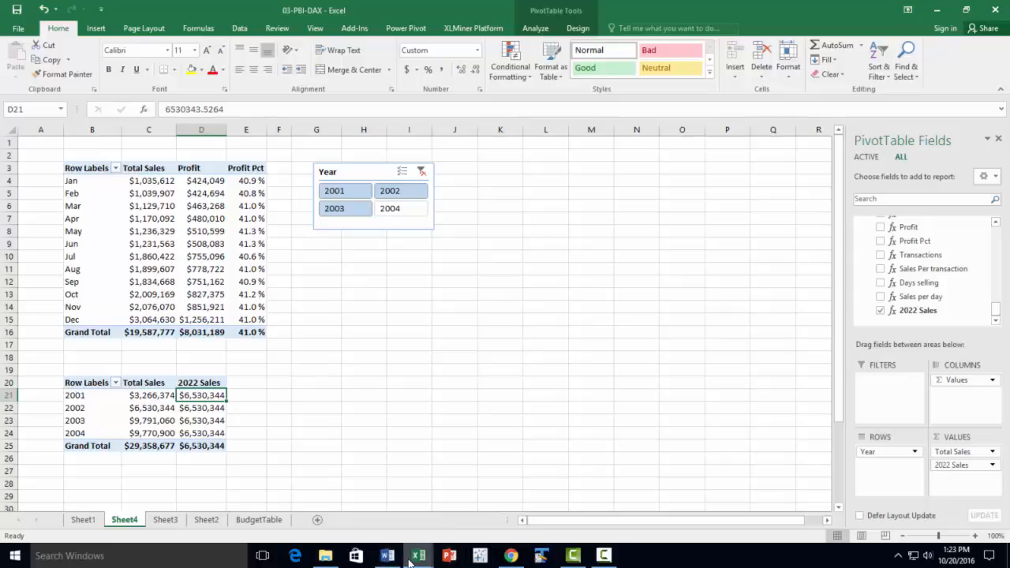
pyautogui.click(406, 28)
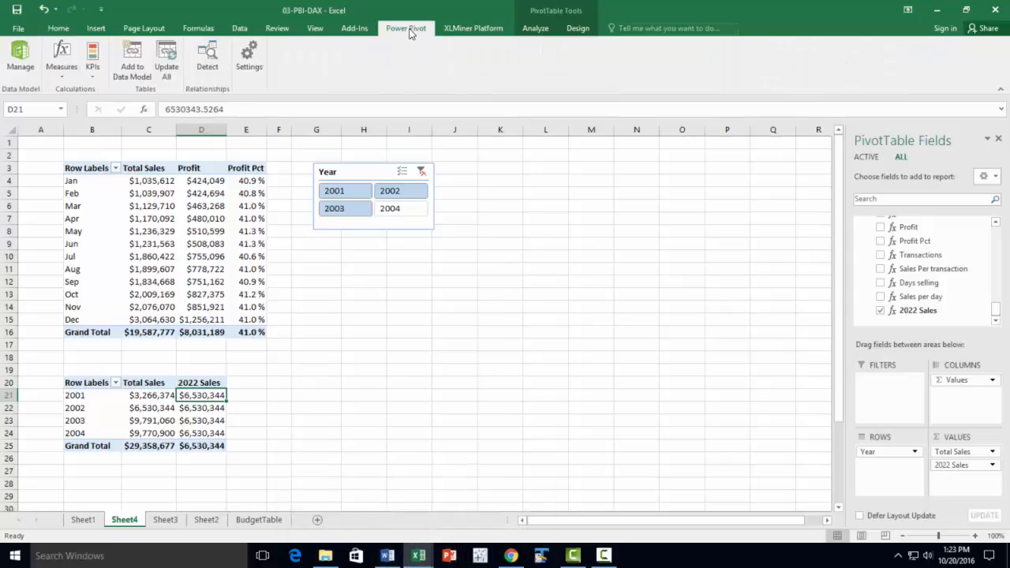
pyautogui.click(47, 77)
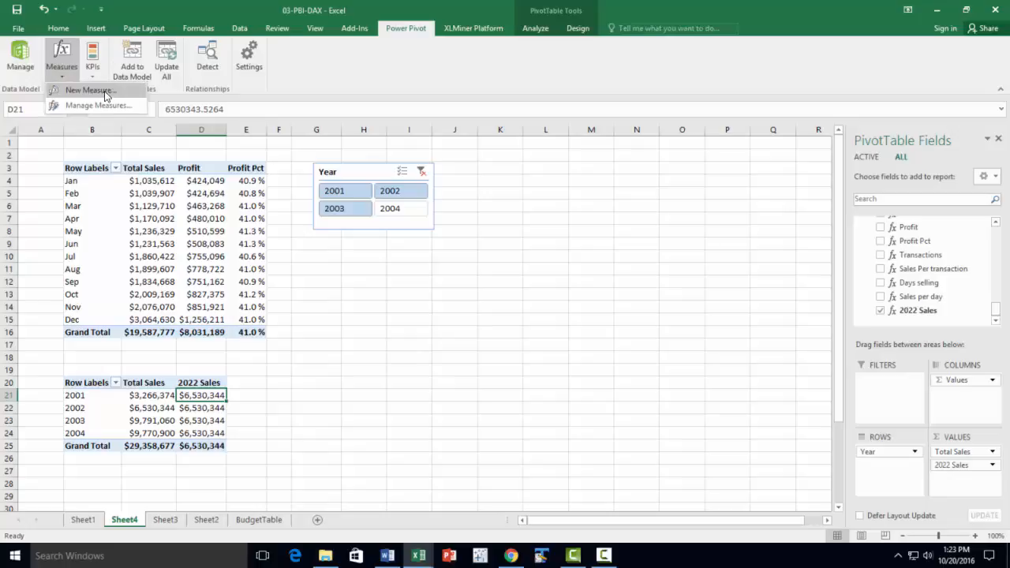
pyautogui.click(111, 102)
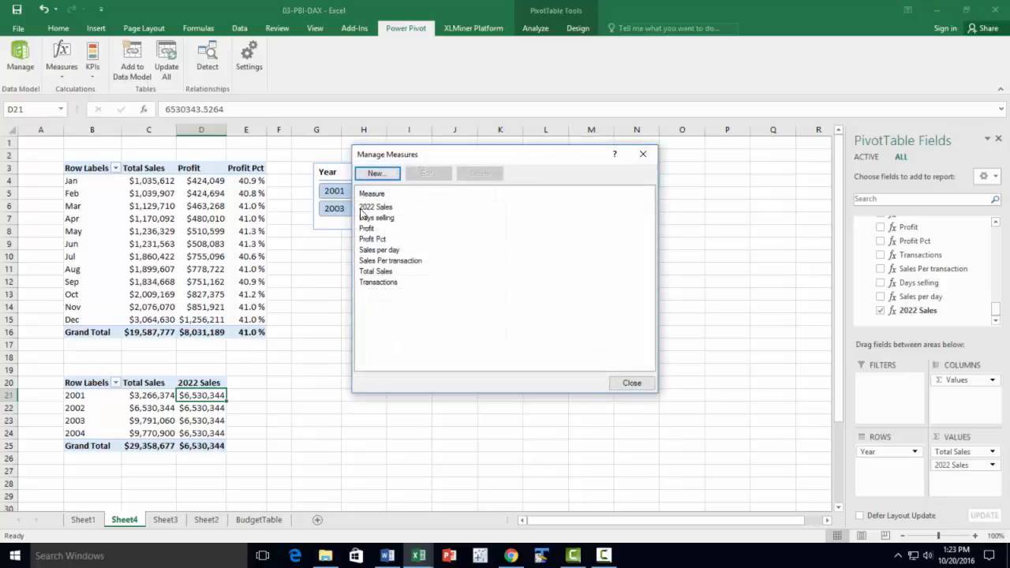
pyautogui.click(433, 181)
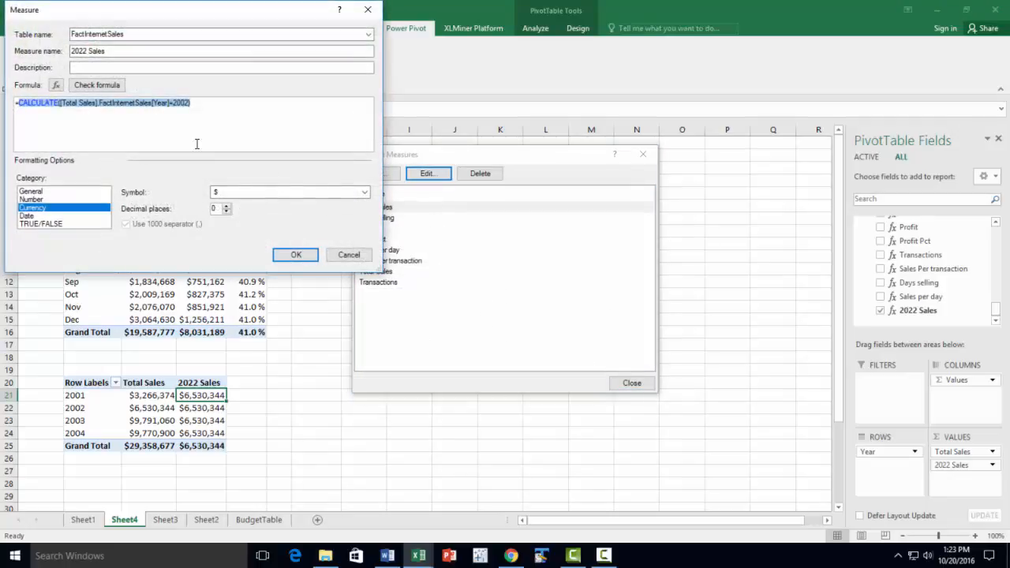
pyautogui.click(81, 51)
pyautogui.moveTo(82, 51); pyautogui.dragTo(77, 51)
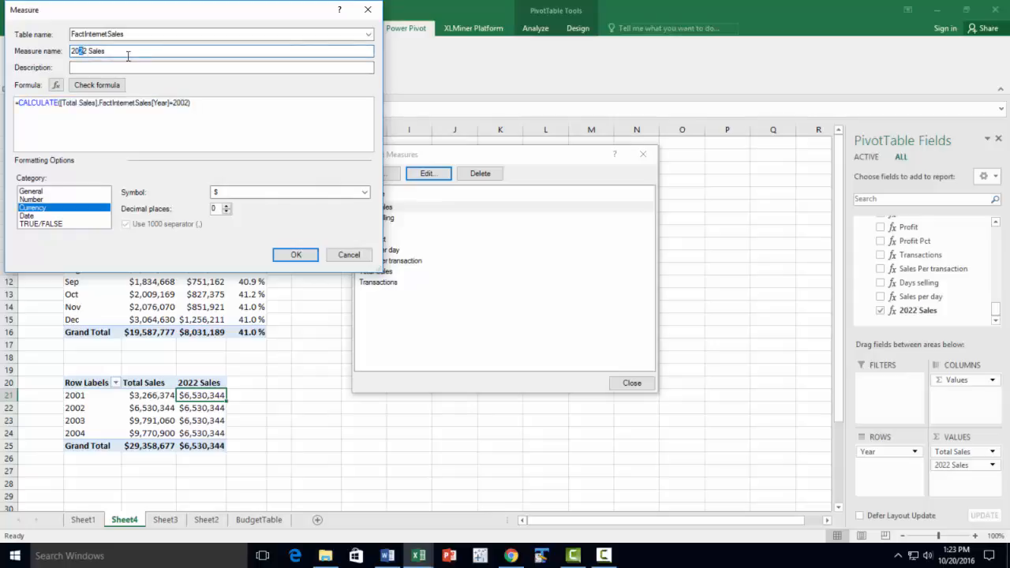
pyautogui.write('0')
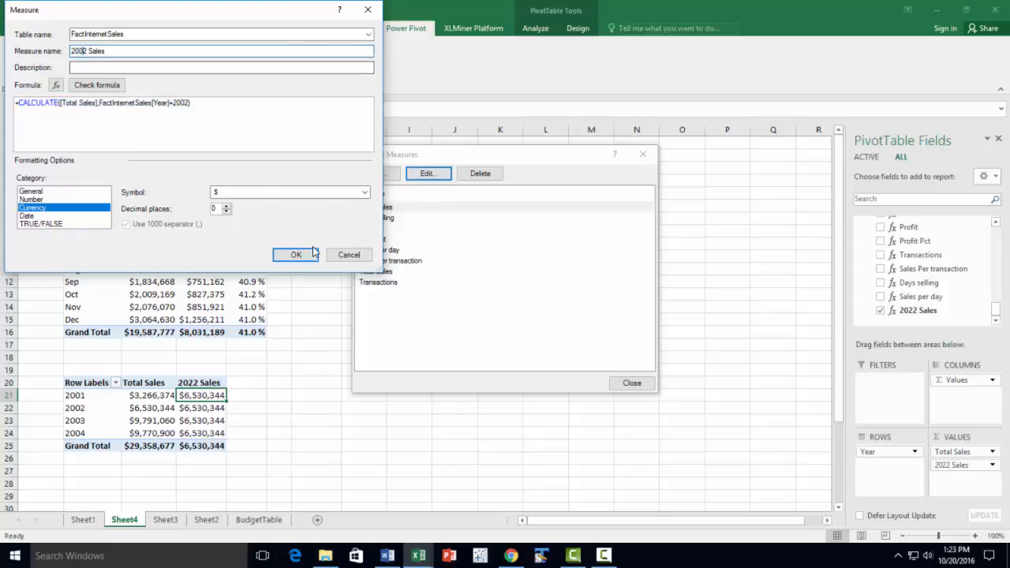
pyautogui.click(308, 255)
pyautogui.click(631, 385)
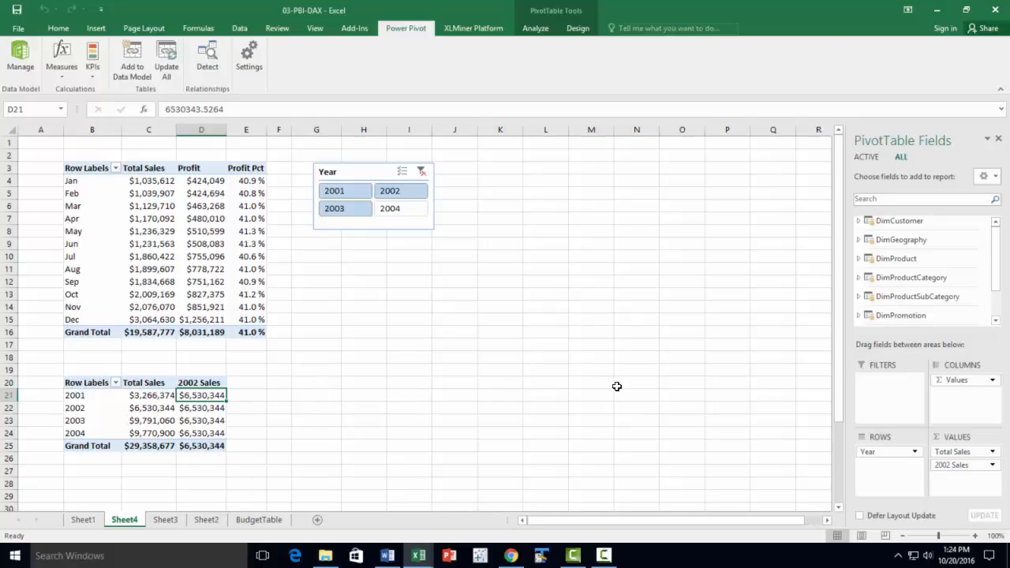
# Add the Month field from FactInternetSales to the columns of the yearly PivotTable
pyautogui.moveTo(997, 261); pyautogui.dragTo(995, 310)
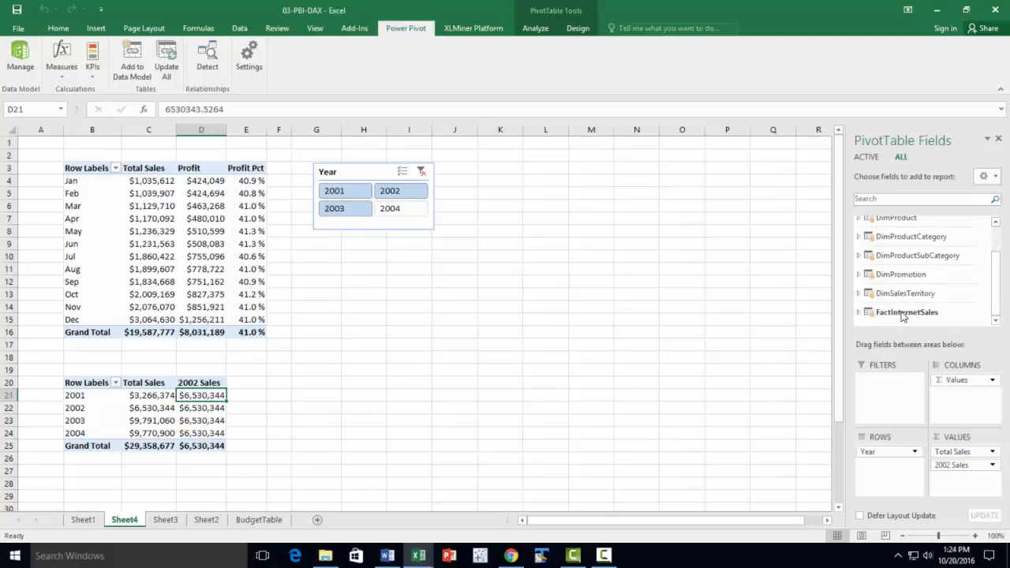
pyautogui.click(860, 316)
pyautogui.scroll(-6, 930, 306)
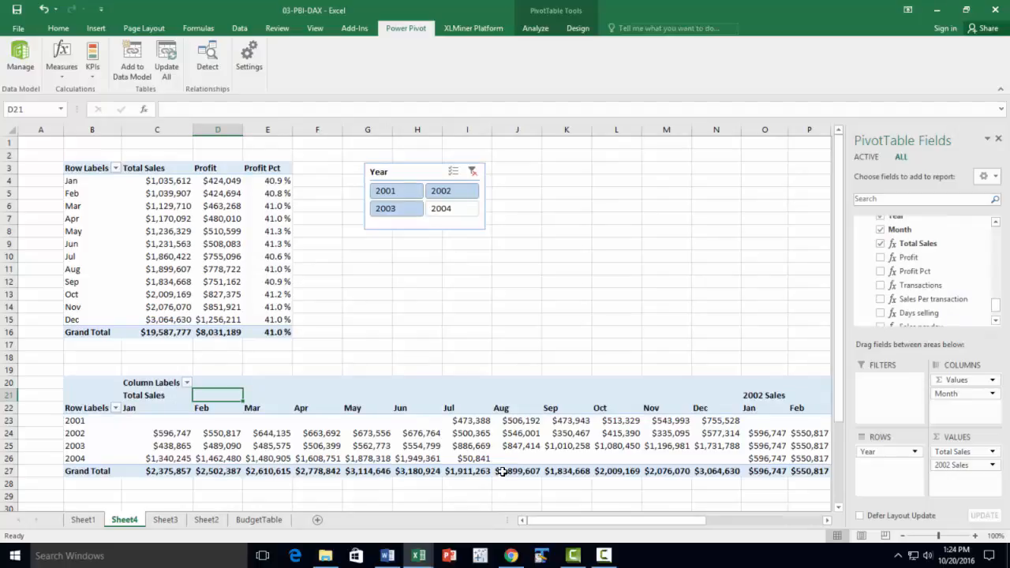
pyautogui.scroll(-1, 501, 472)
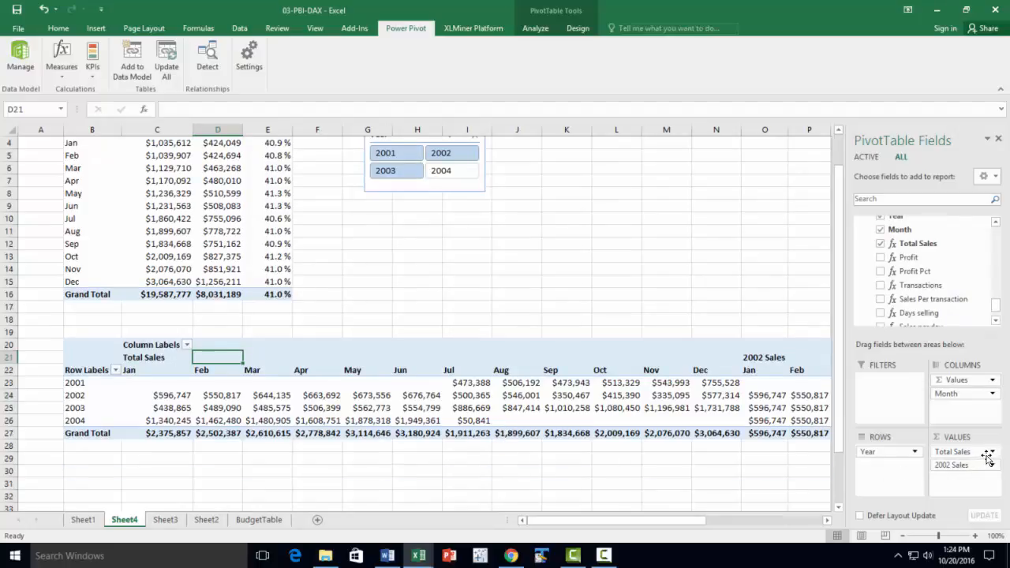
# Remove the 2002 Sales measure from the values of the year-by-month PivotTable
pyautogui.click(992, 466)
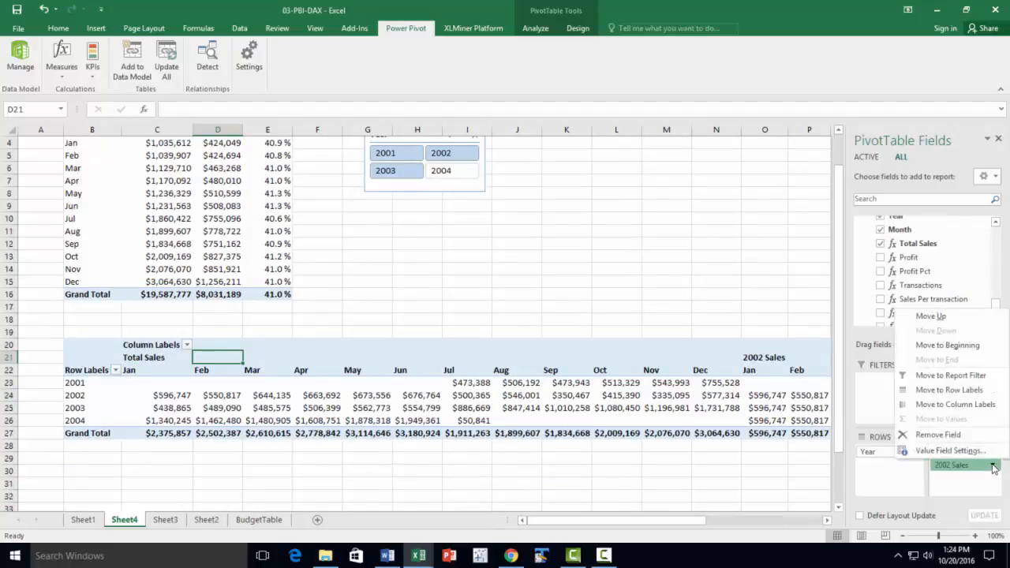
pyautogui.click(938, 435)
pyautogui.scroll(-1, 710, 442)
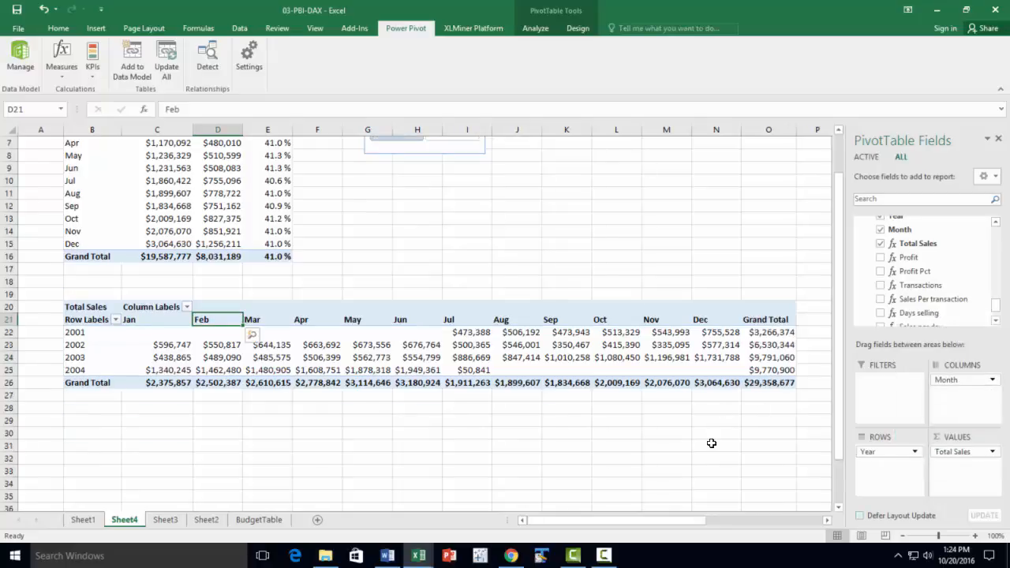
# Insert another PivotTable at cell B29 of Sheet4, based on this workbook's Data Model
pyautogui.click(87, 420)
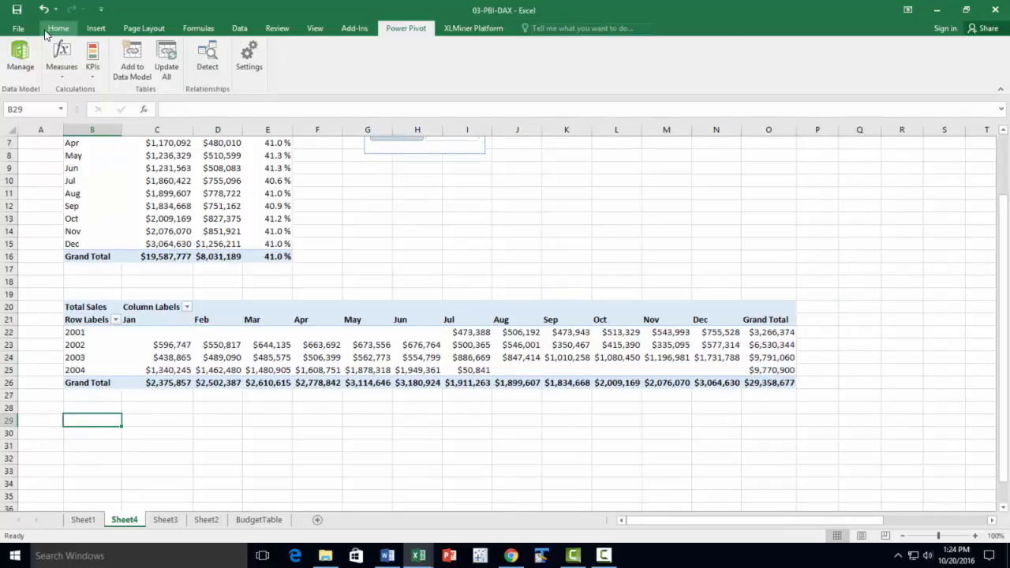
pyautogui.click(96, 29)
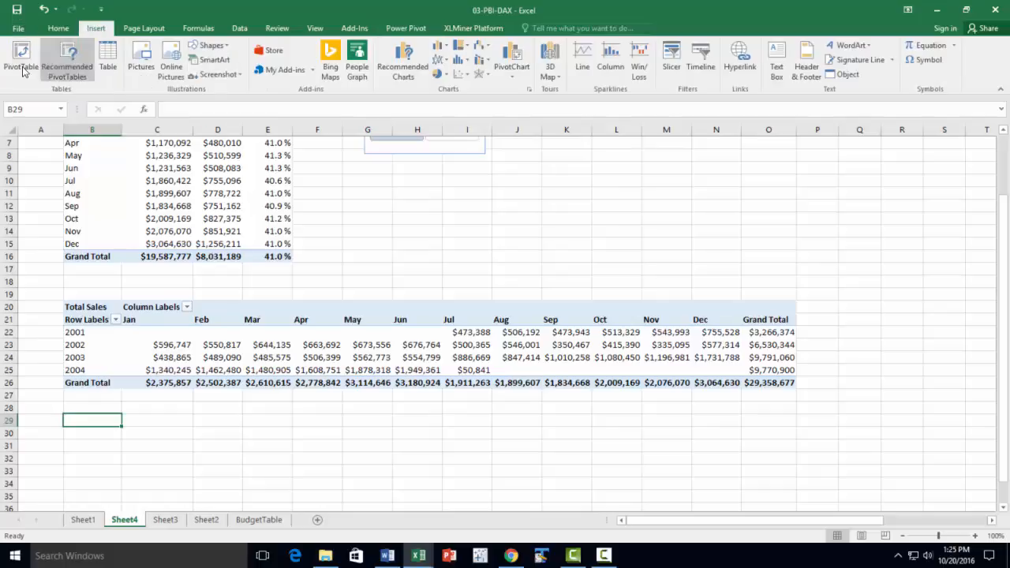
pyautogui.click(21, 57)
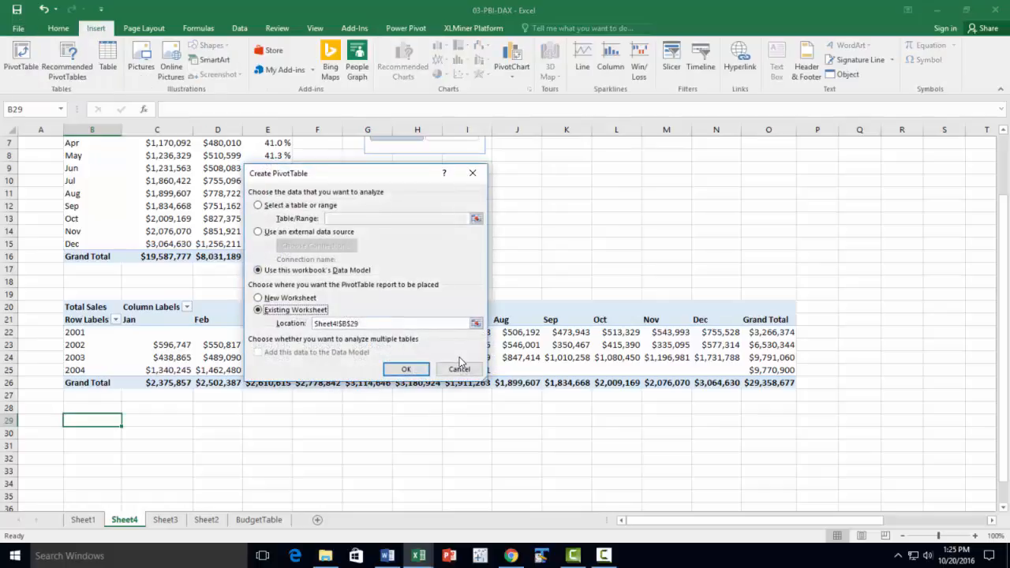
pyautogui.click(404, 369)
# Add FactInternetSales' Year field to the rows and its Month field to the columns of the new PivotTable
pyautogui.scroll(-2, 908, 304)
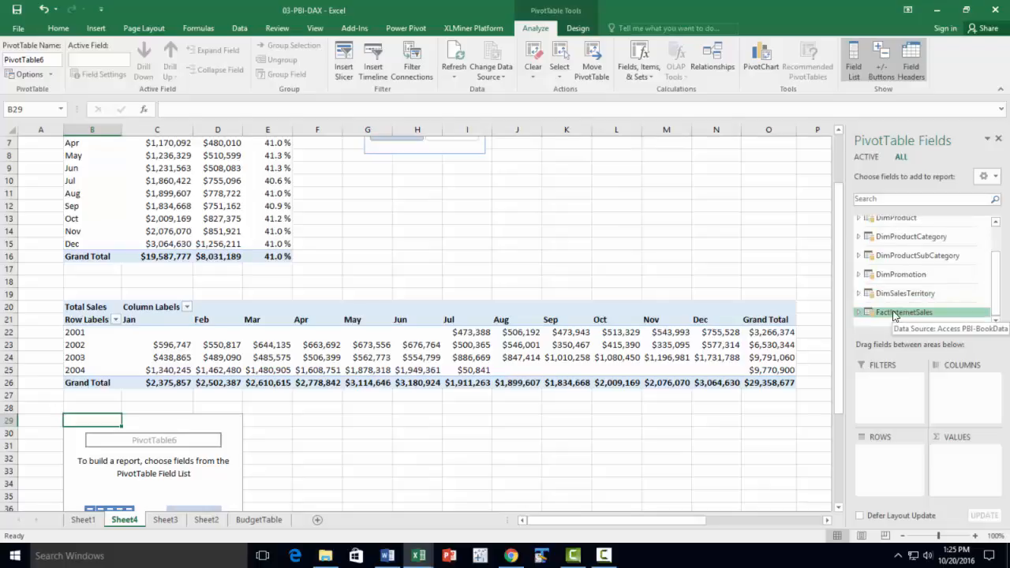
pyautogui.click(901, 313)
pyautogui.moveTo(997, 251); pyautogui.dragTo(1001, 299)
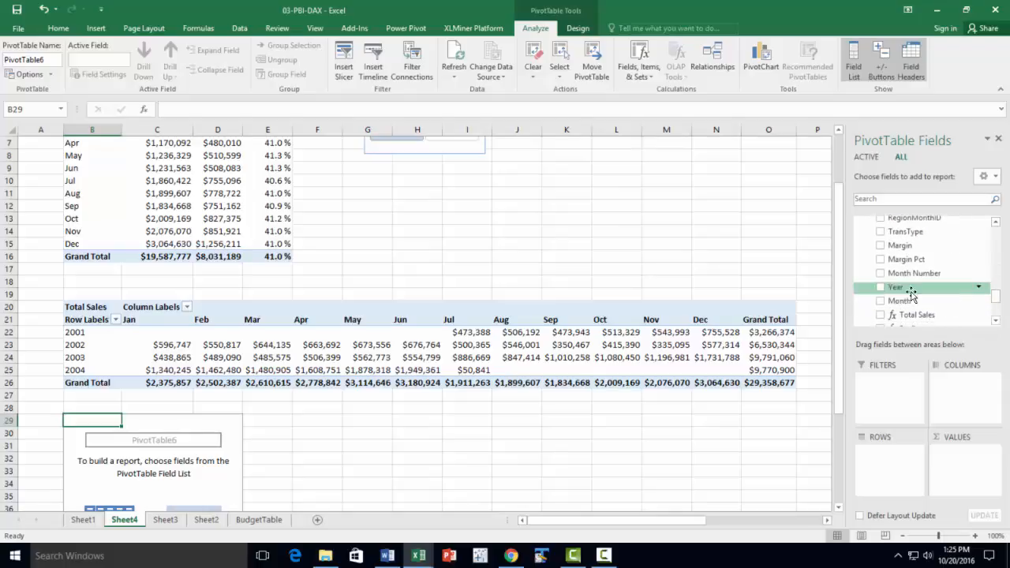
pyautogui.moveTo(912, 293); pyautogui.dragTo(903, 462)
pyautogui.moveTo(903, 283); pyautogui.dragTo(946, 380)
# Add the 2002 Sales measure to the values of the PivotTable at B29
pyautogui.scroll(-1, 970, 303)
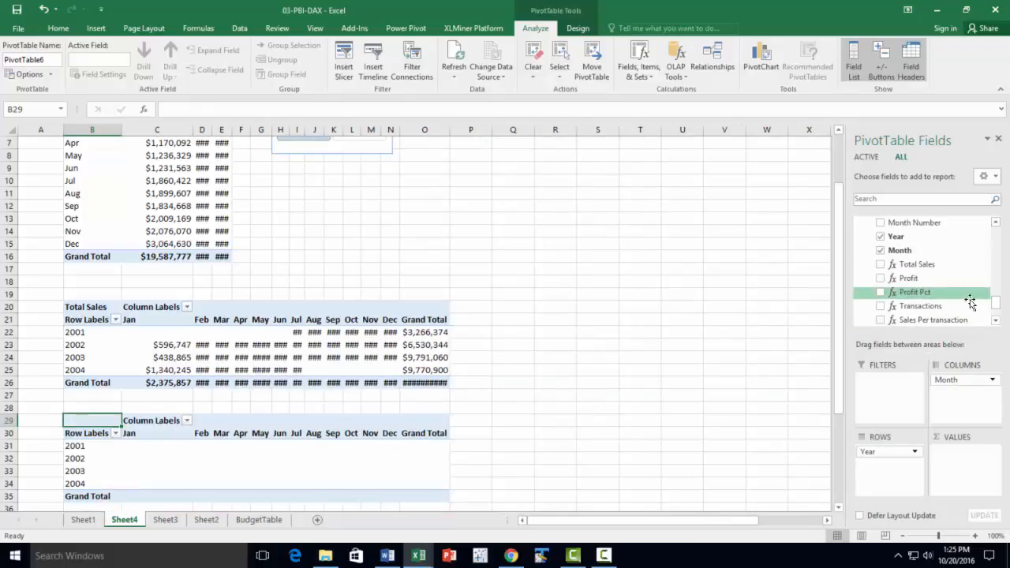
pyautogui.moveTo(998, 308); pyautogui.dragTo(998, 314)
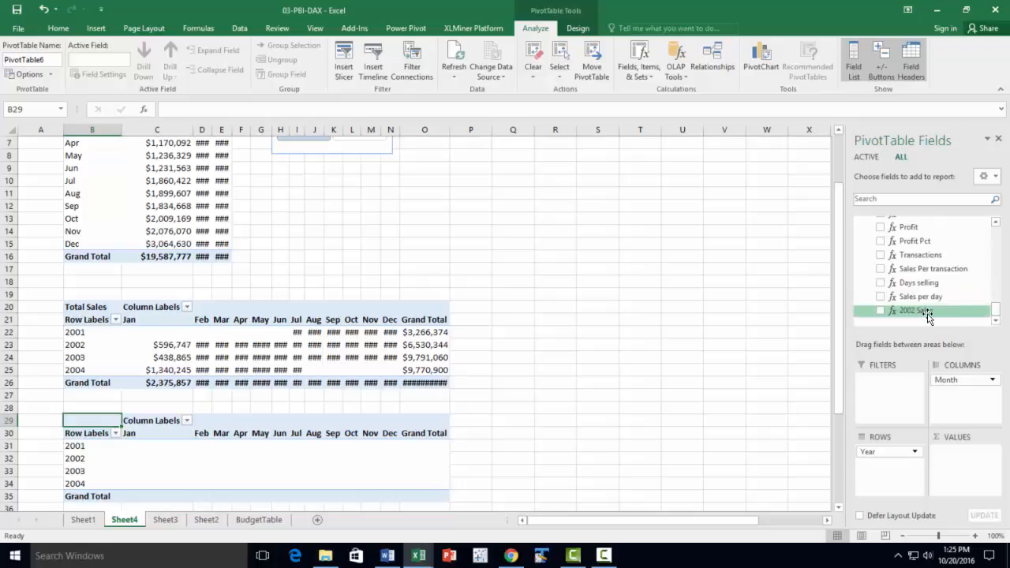
pyautogui.moveTo(920, 310); pyautogui.dragTo(956, 454)
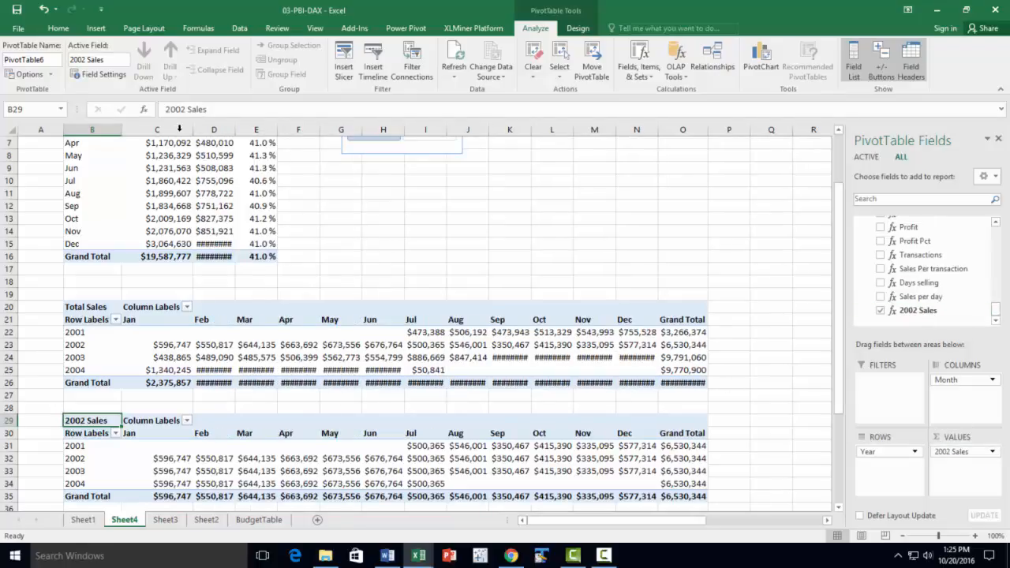
# Widen columns C through O equally so the figures in all the PivotTables fit
pyautogui.moveTo(171, 129); pyautogui.dragTo(669, 177)
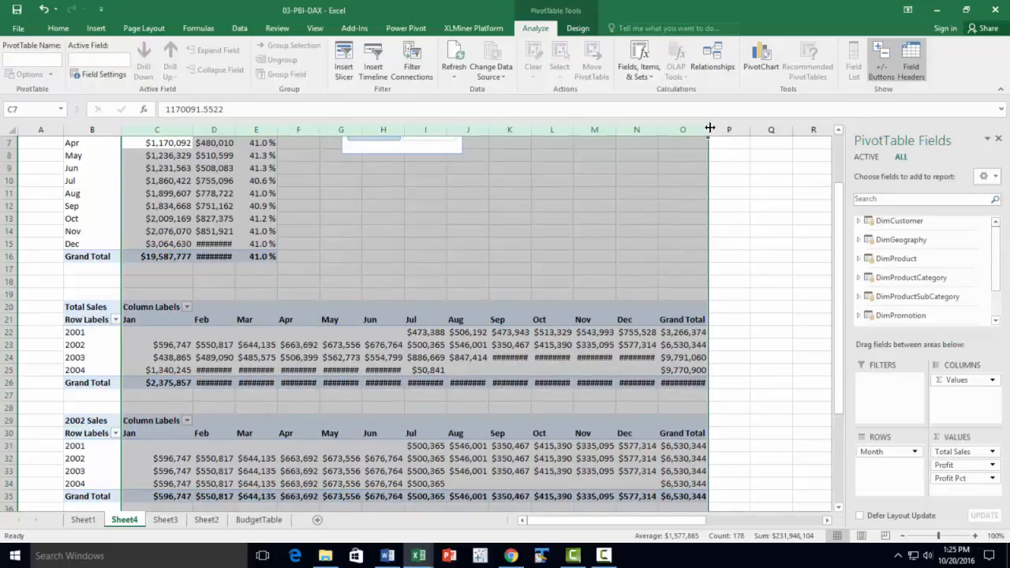
pyautogui.moveTo(707, 129); pyautogui.dragTo(737, 128)
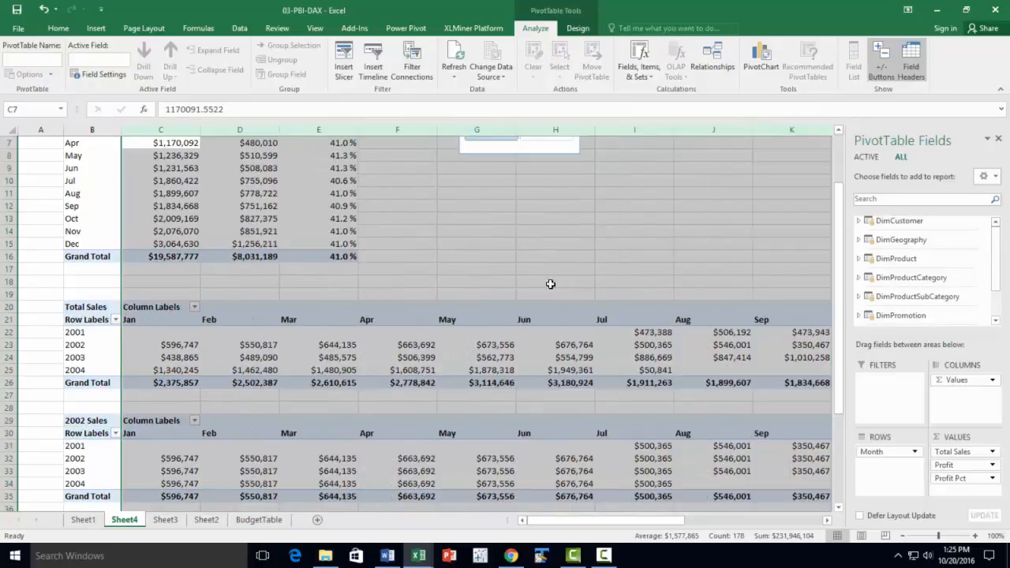
pyautogui.click(711, 259)
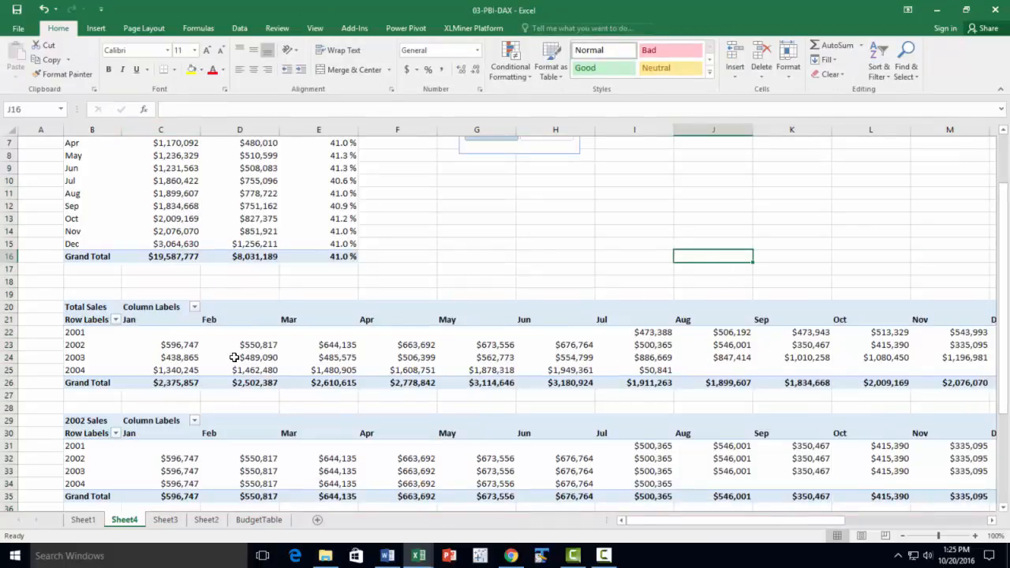
pyautogui.moveTo(237, 359)
pyautogui.moveTo(171, 501)
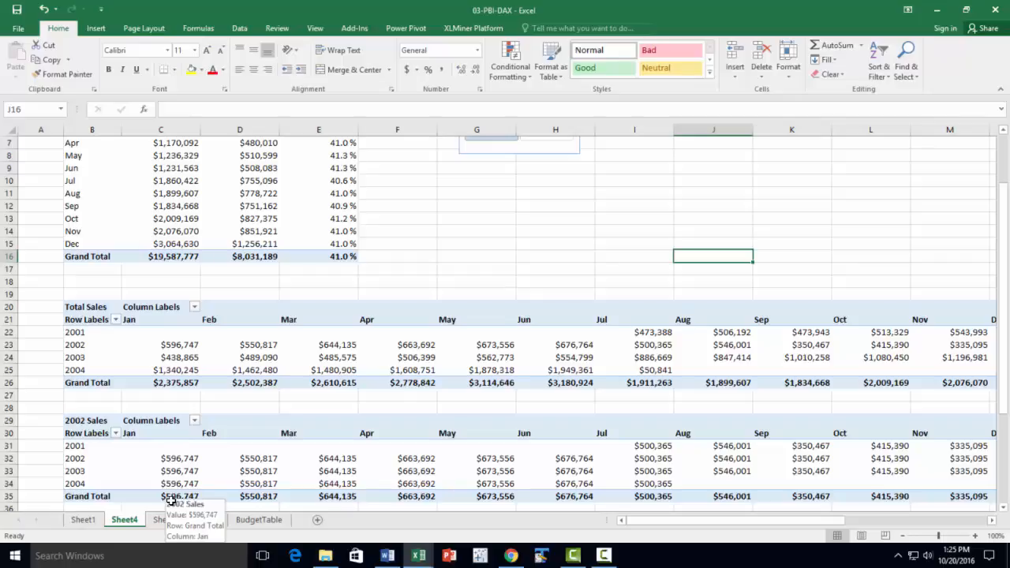